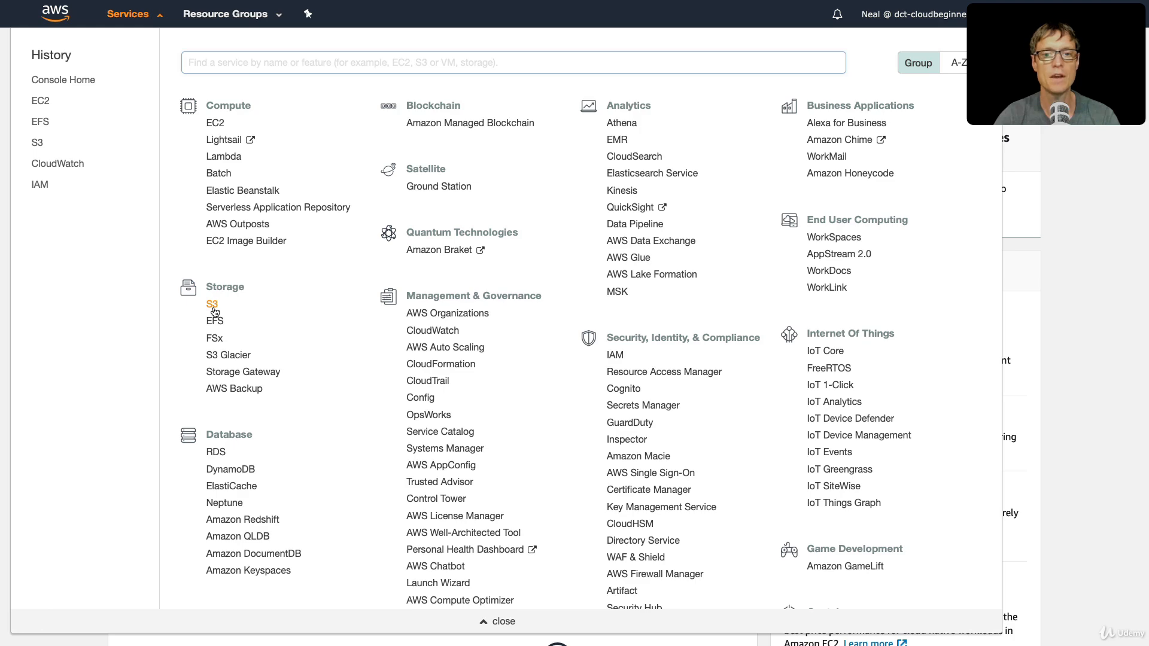
- Start a new S3 bucket named s3-cloudbeginners-bucket in the Asia Pacific (Sydney) region
click(213, 305)
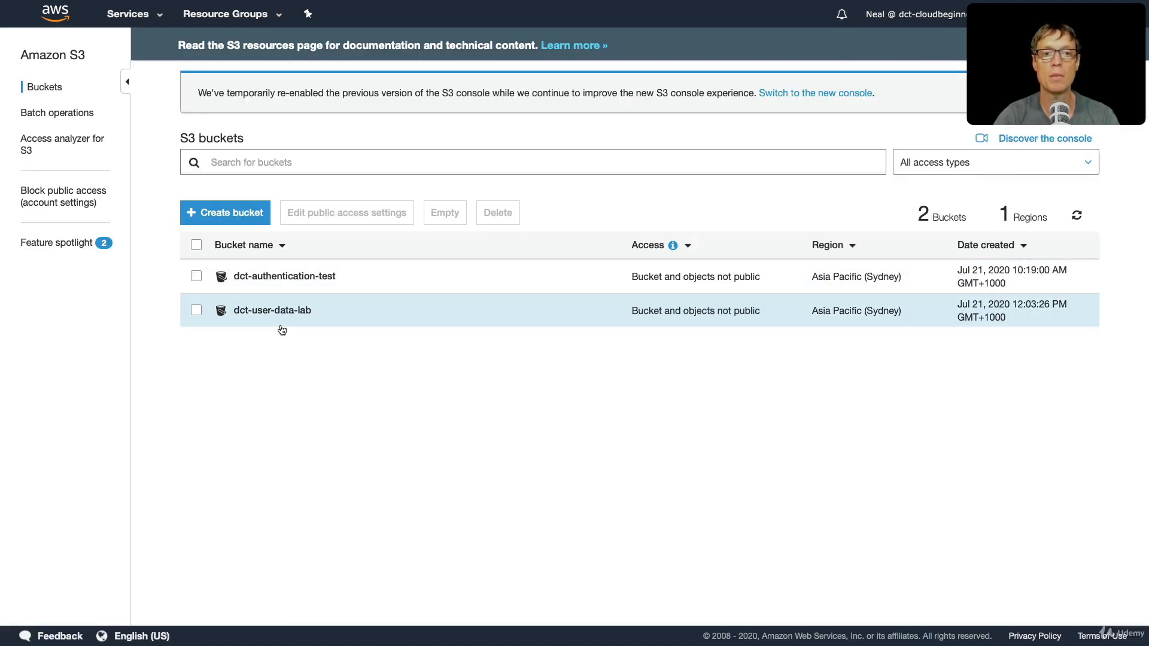
click(215, 219)
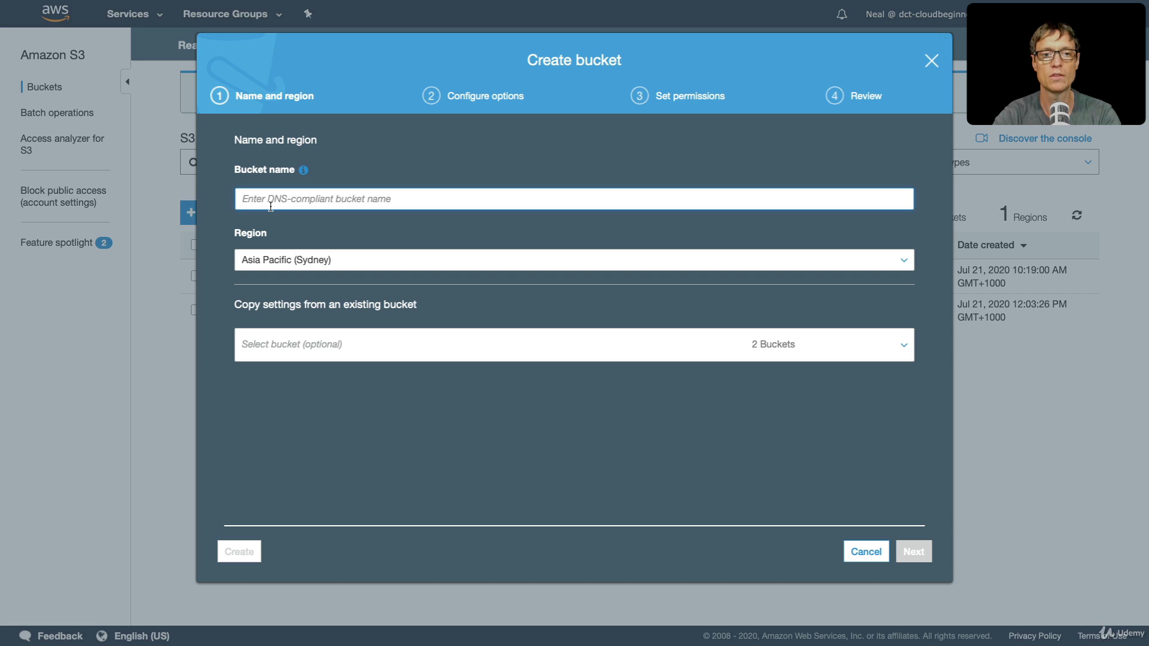
text(s3-cloudb)
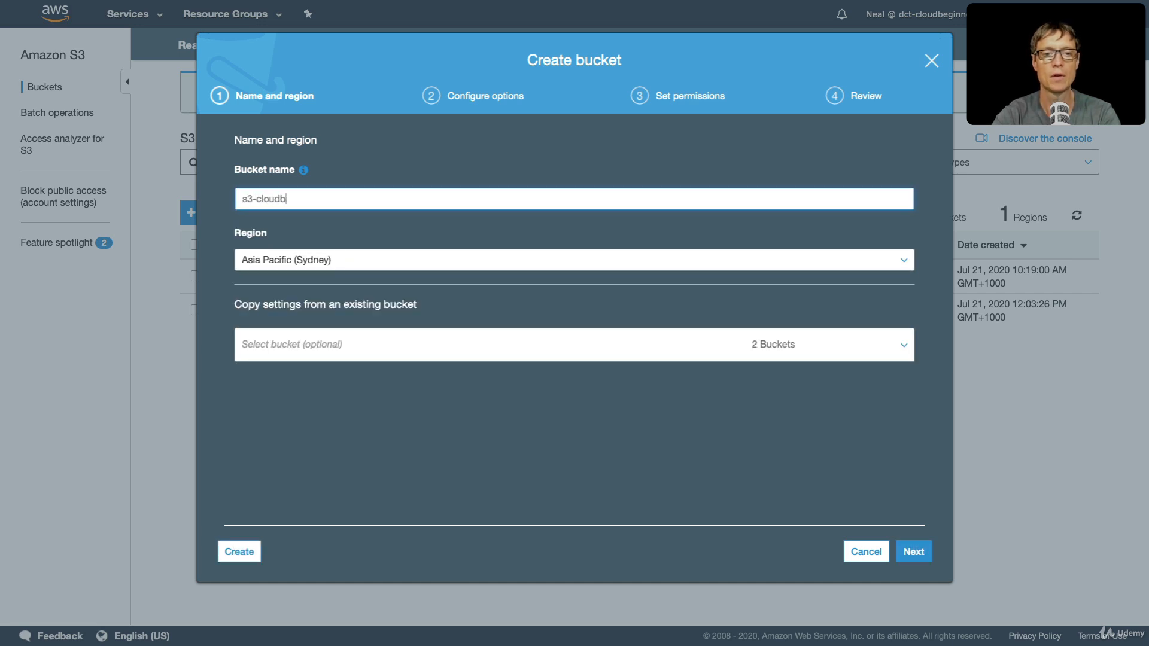
text(eginners)
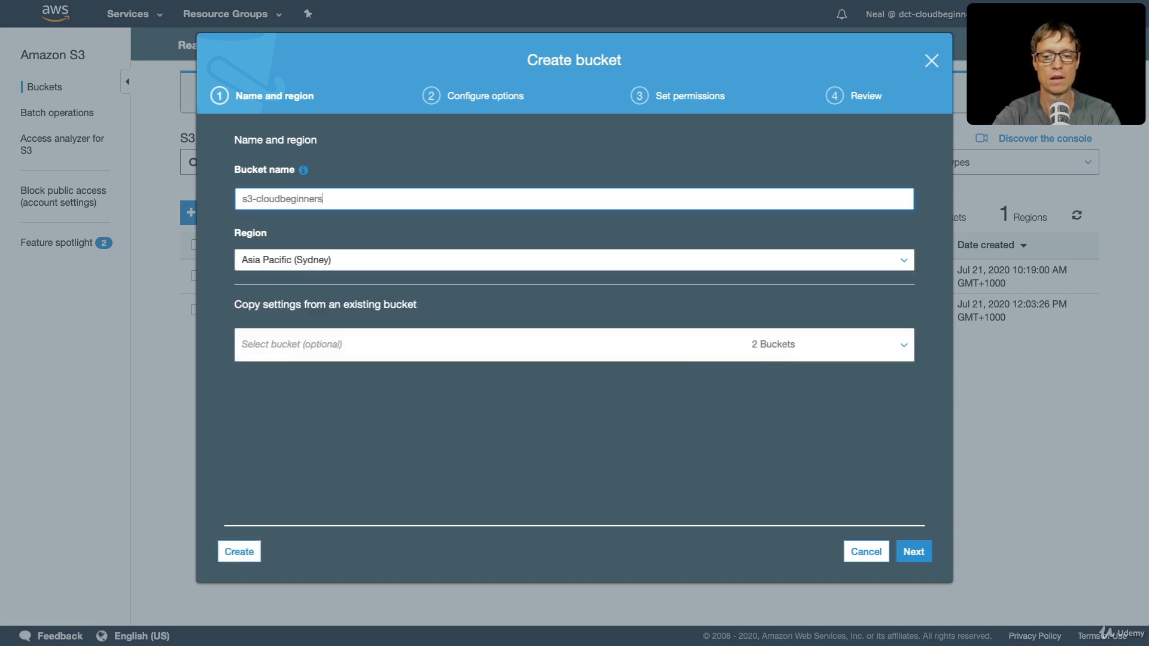
text(-bucket)
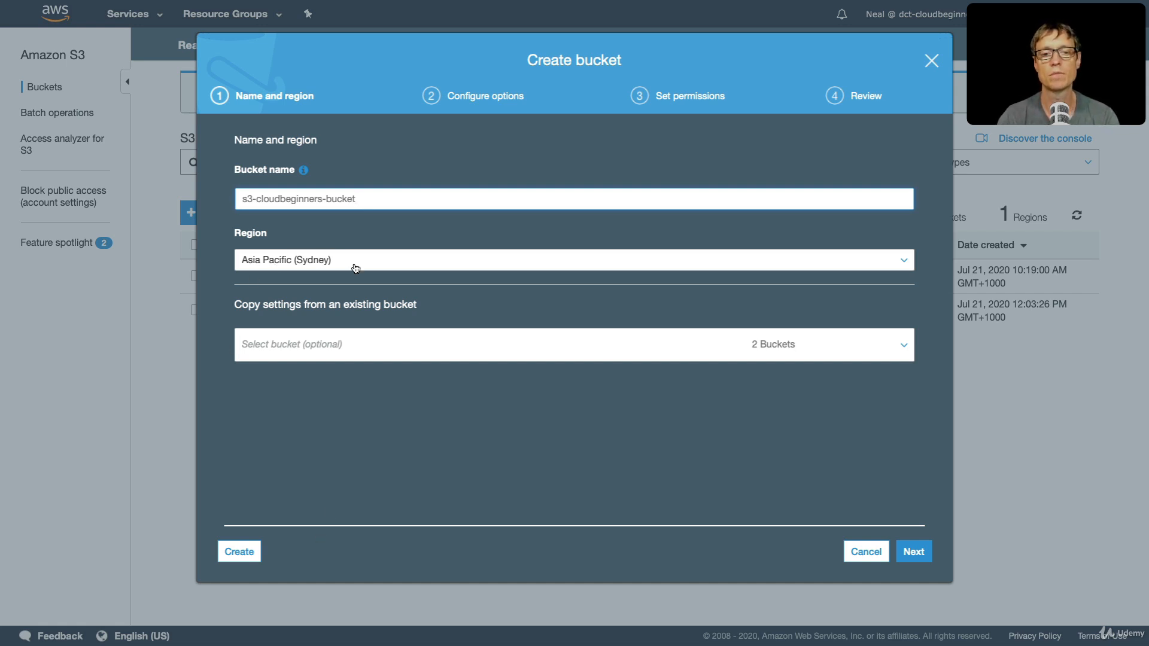
drag(374, 199, 231, 201)
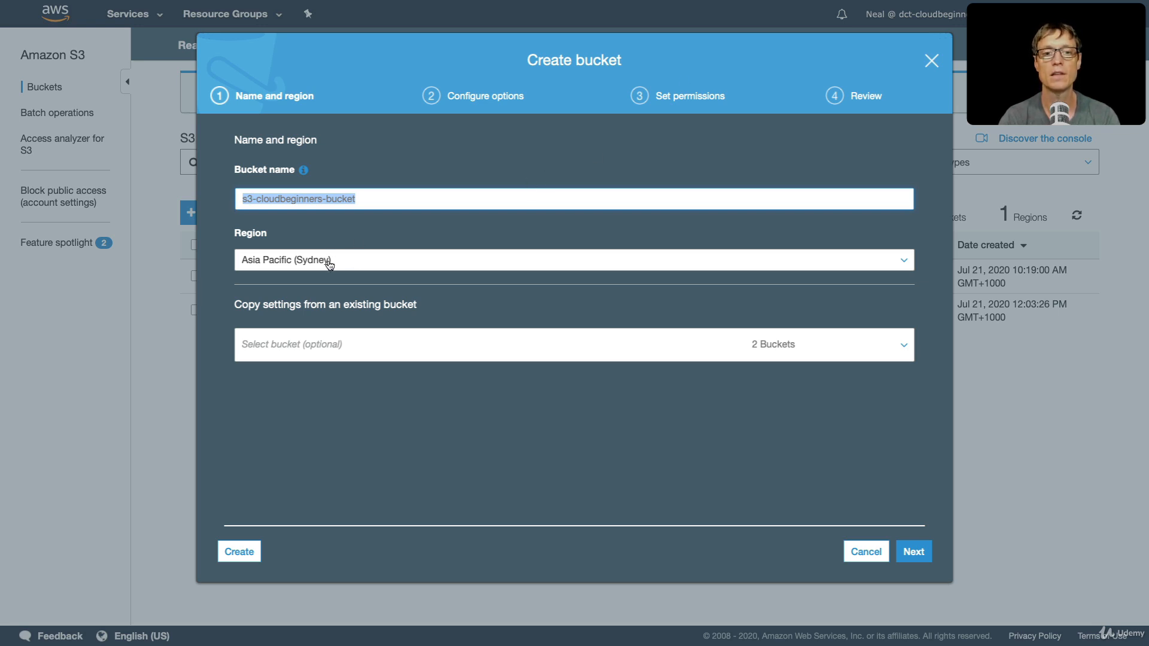
click(363, 264)
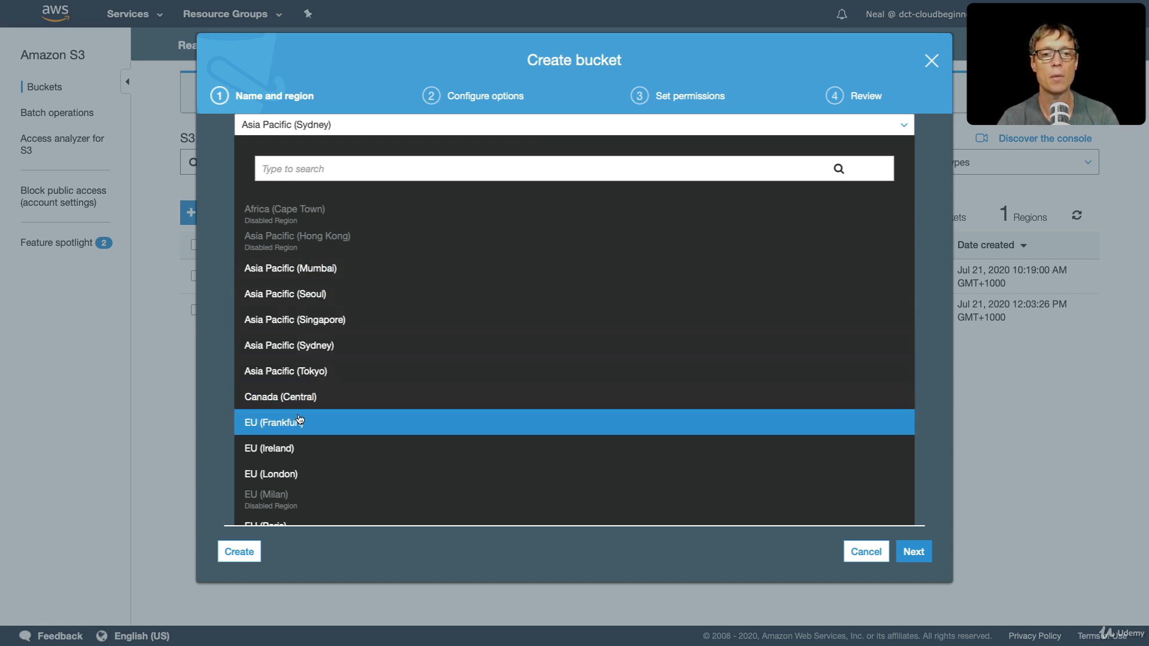
click(290, 347)
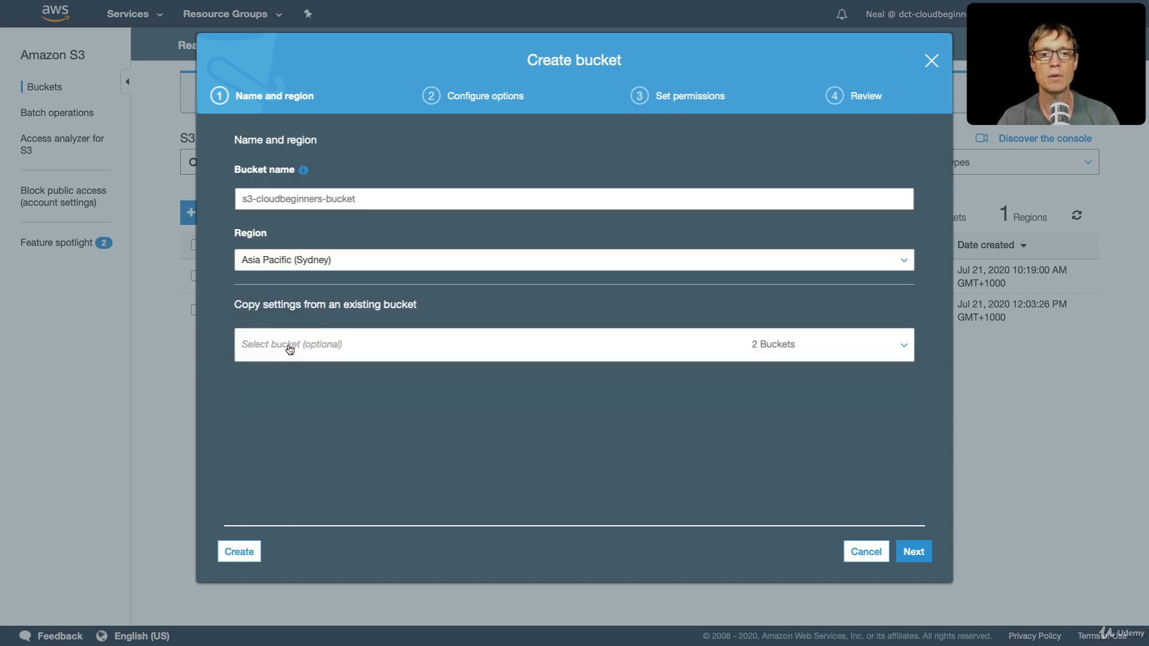
- Continue to the bucket's configuration options and enable versioning to keep all versions of an object
click(914, 553)
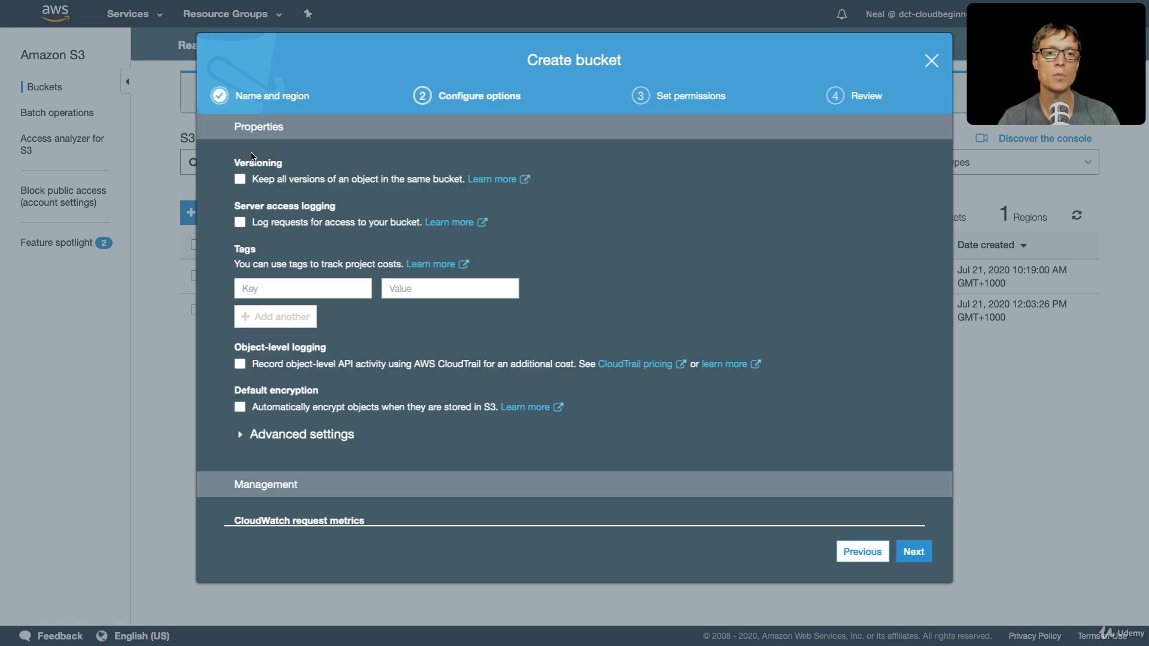
click(240, 181)
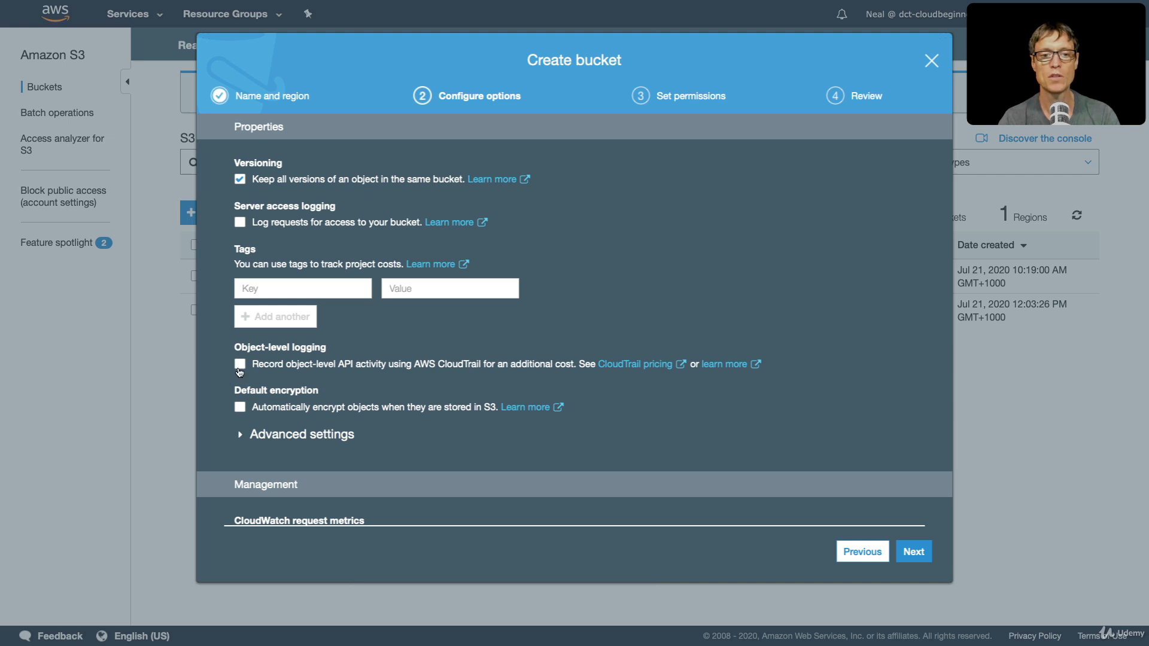
click(239, 408)
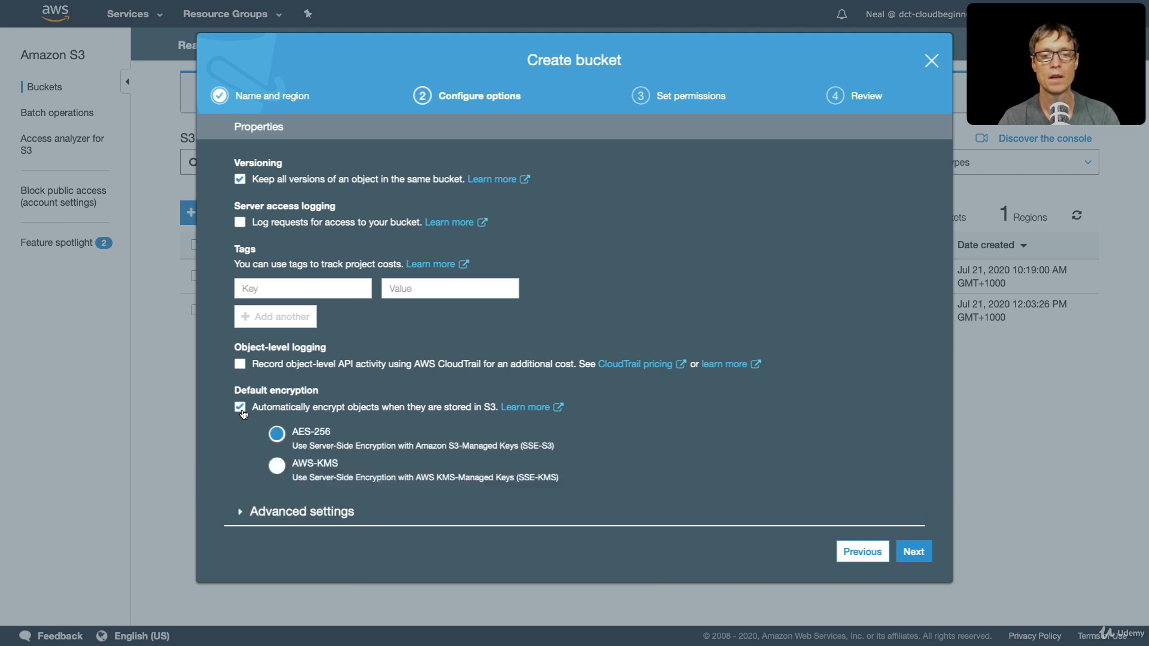
scroll(244, 407, down, 1)
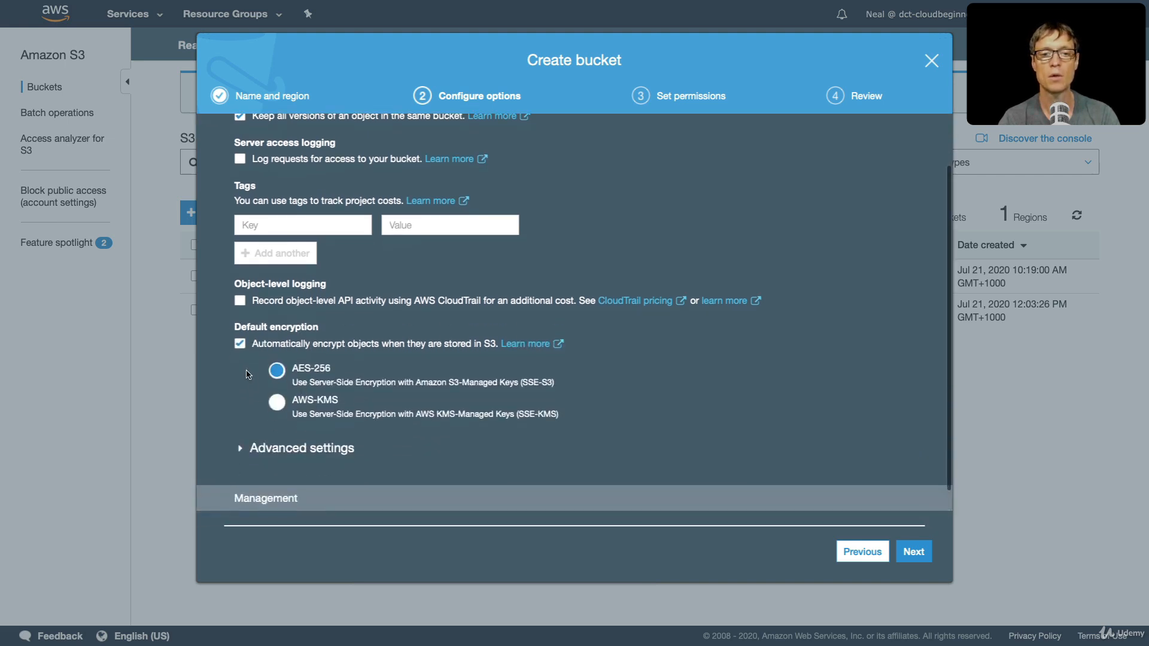
click(240, 344)
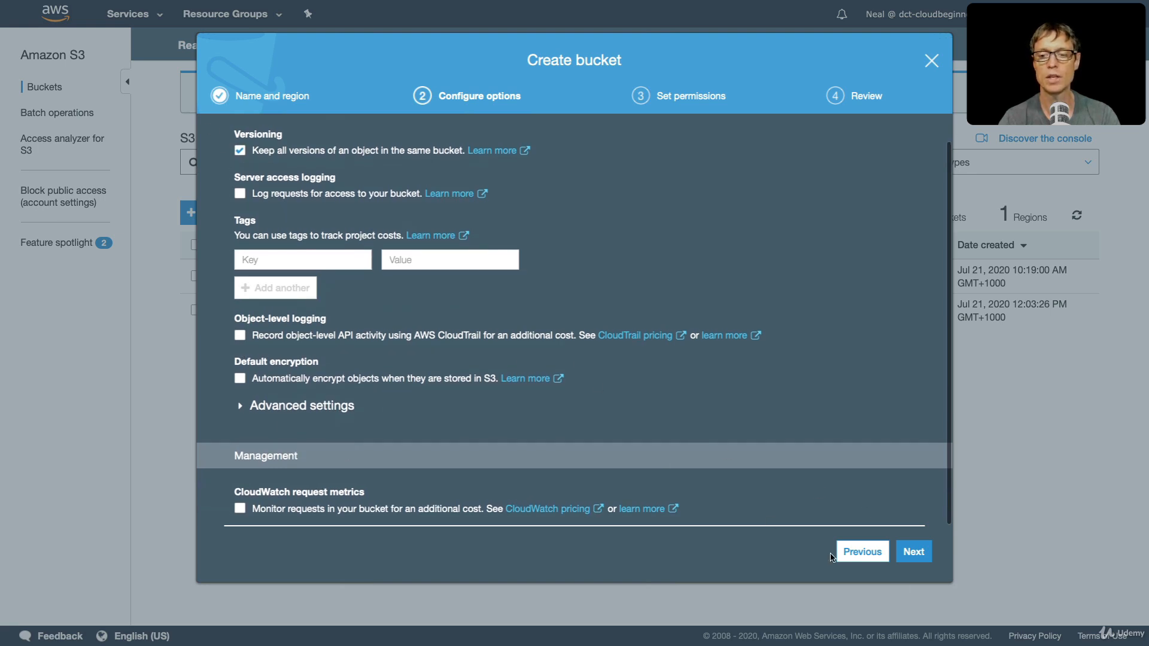
- Keep all public access blocked for the new bucket, review the settings and create it
click(912, 560)
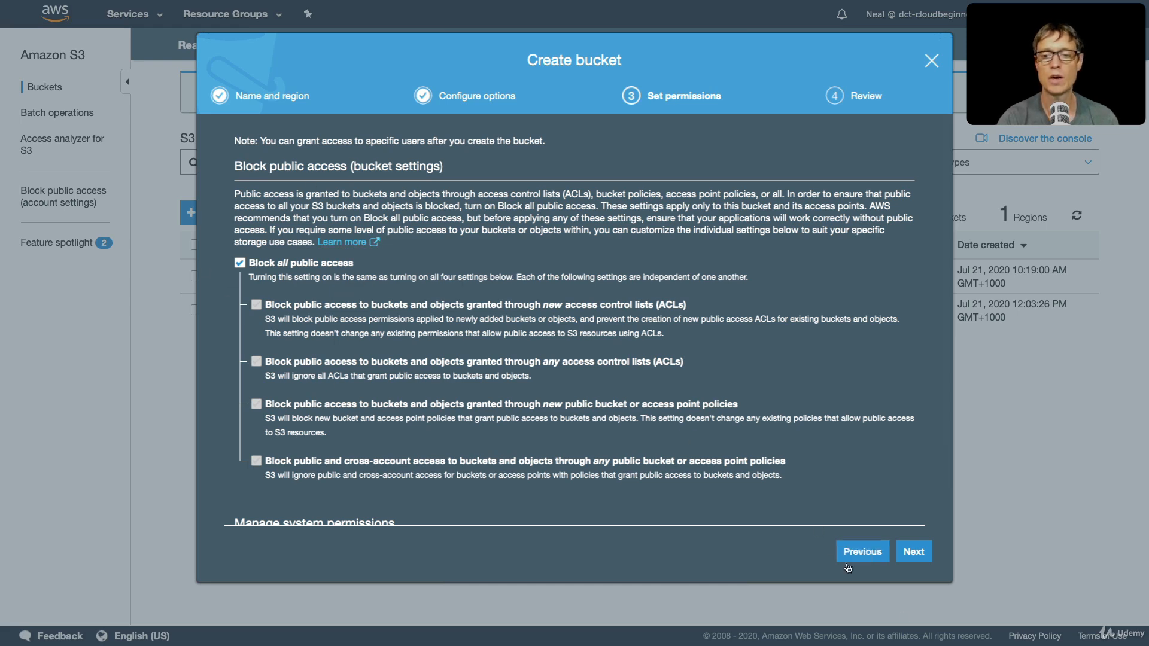
click(913, 552)
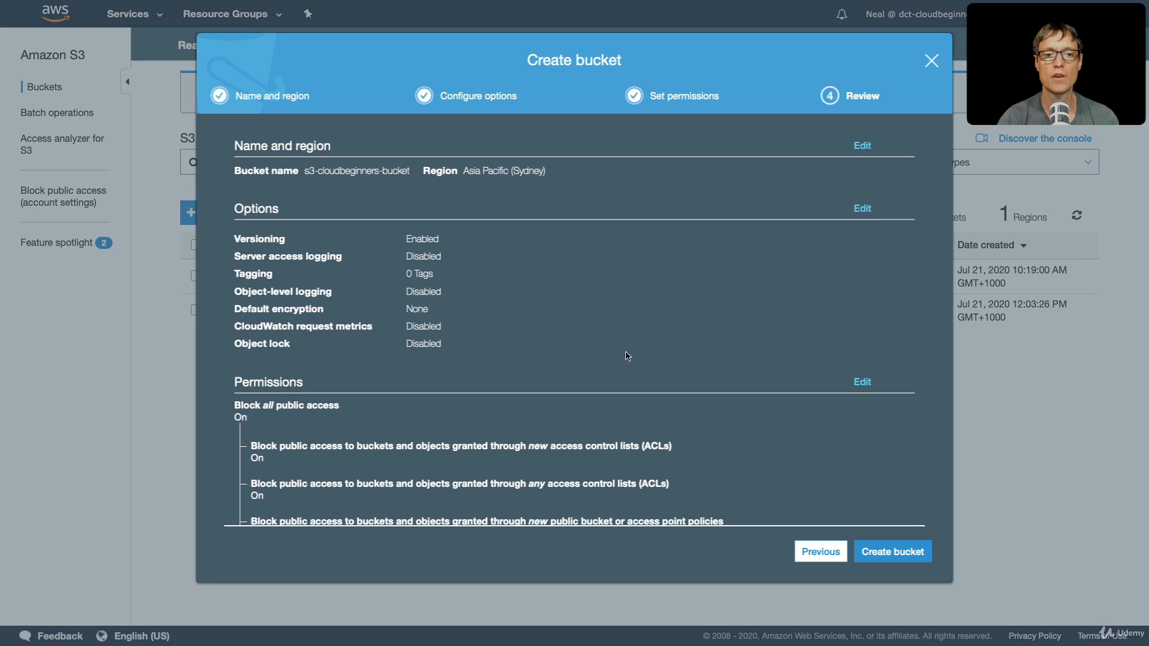
click(879, 552)
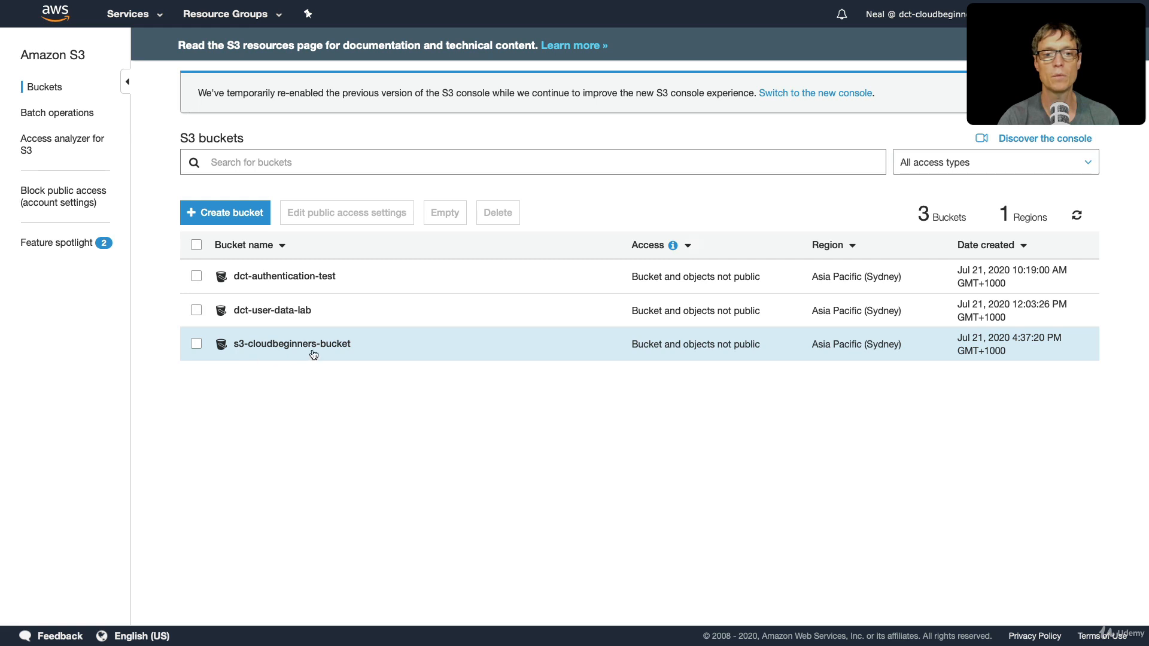
- Open s3-cloudbeginners-bucket and add mountain.jpeg and ocean.jpeg from the images folder to a new upload
click(279, 345)
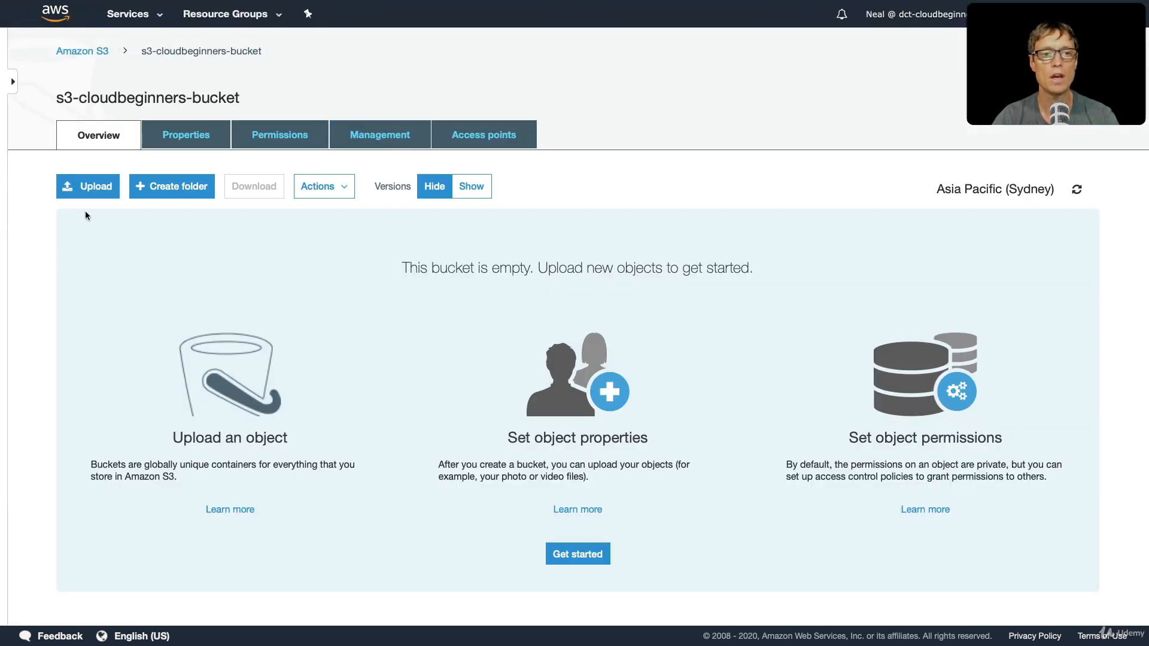
click(94, 190)
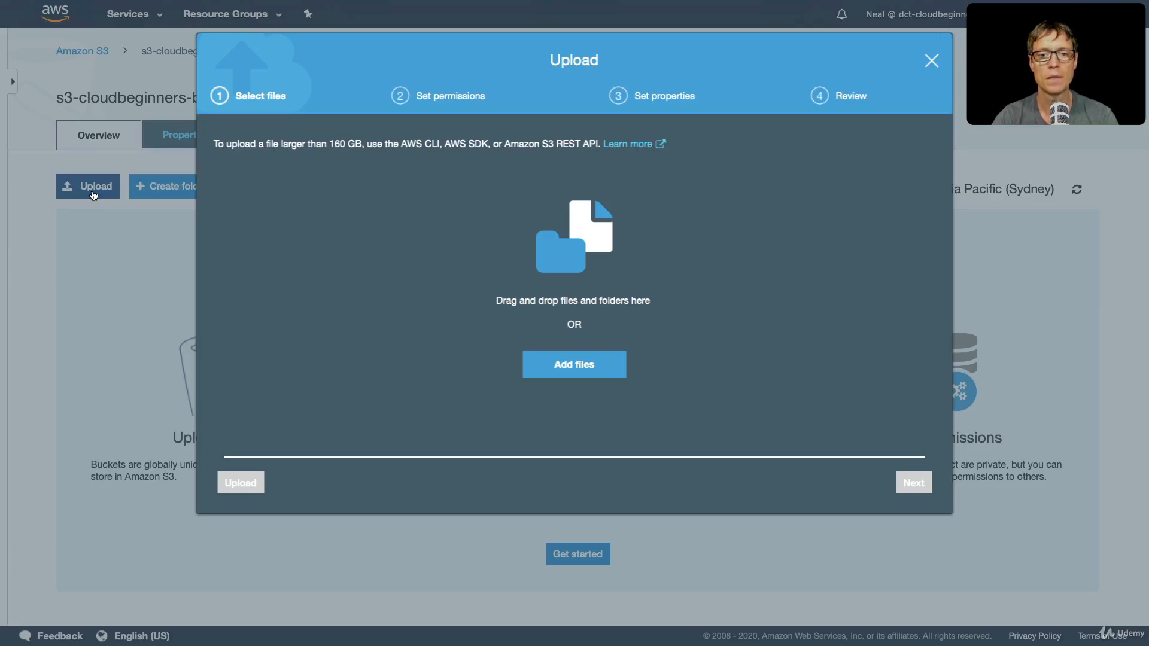
click(552, 367)
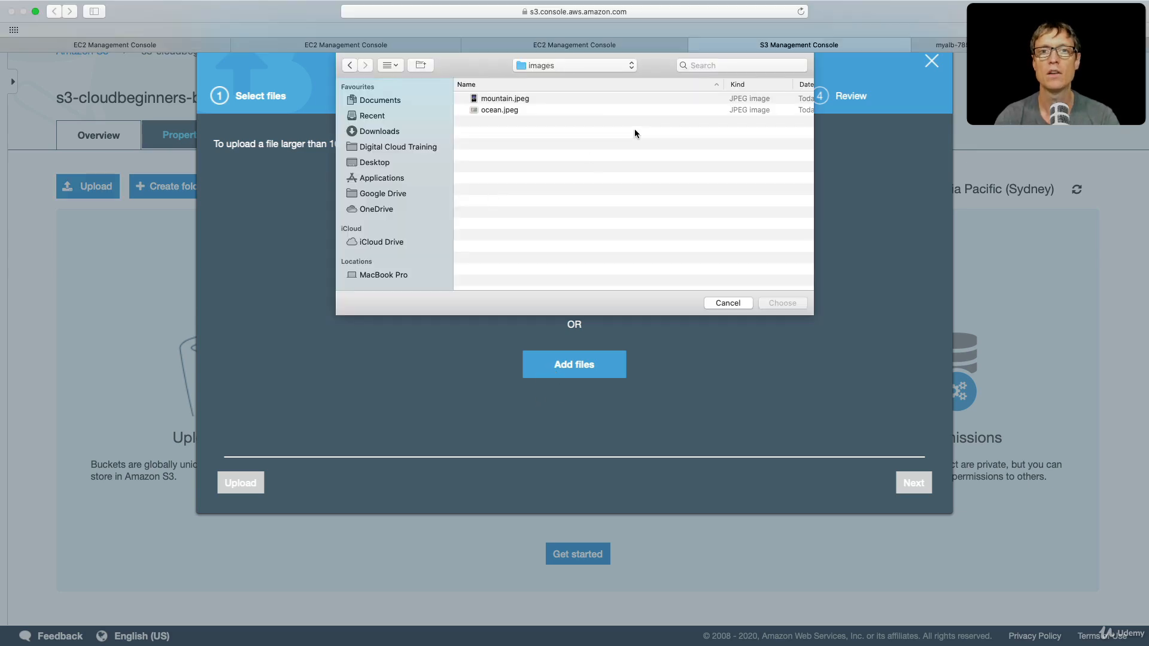
click(498, 102)
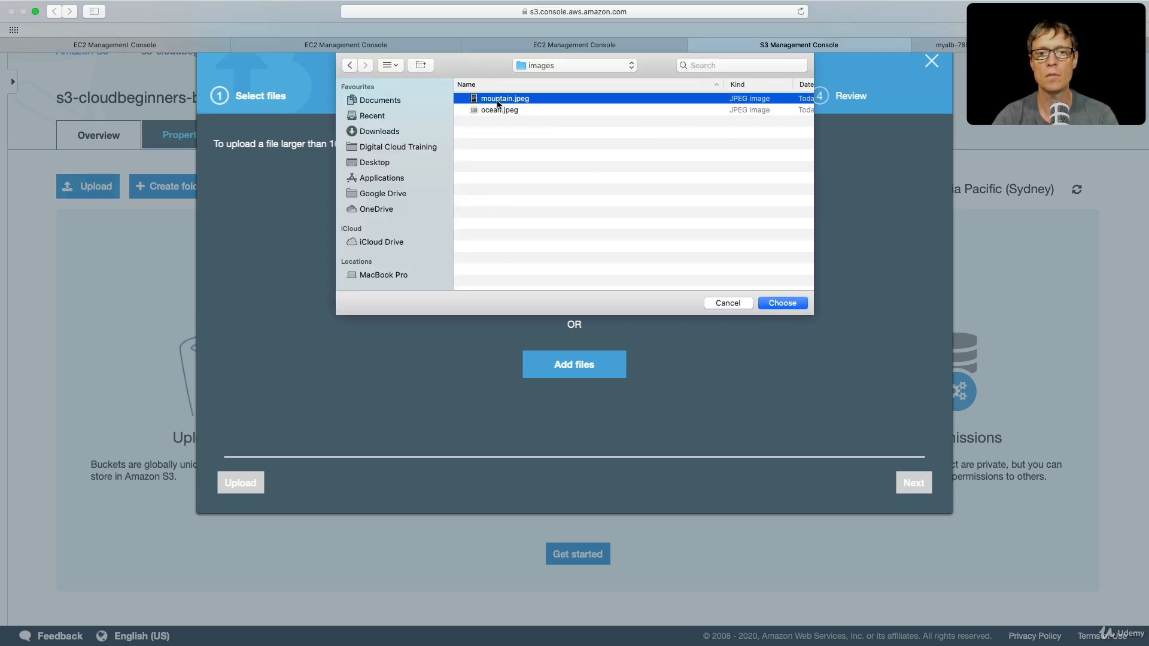
shift+click(499, 110)
click(782, 302)
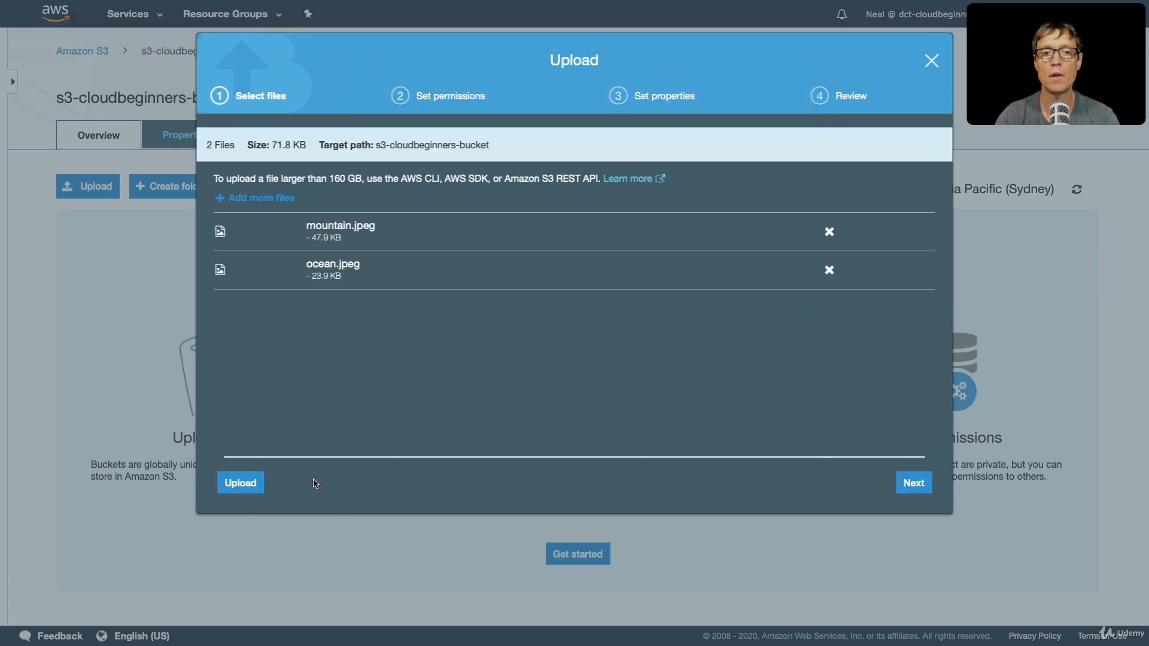
- Upload the two images with the default permissions and the Standard storage class
click(913, 491)
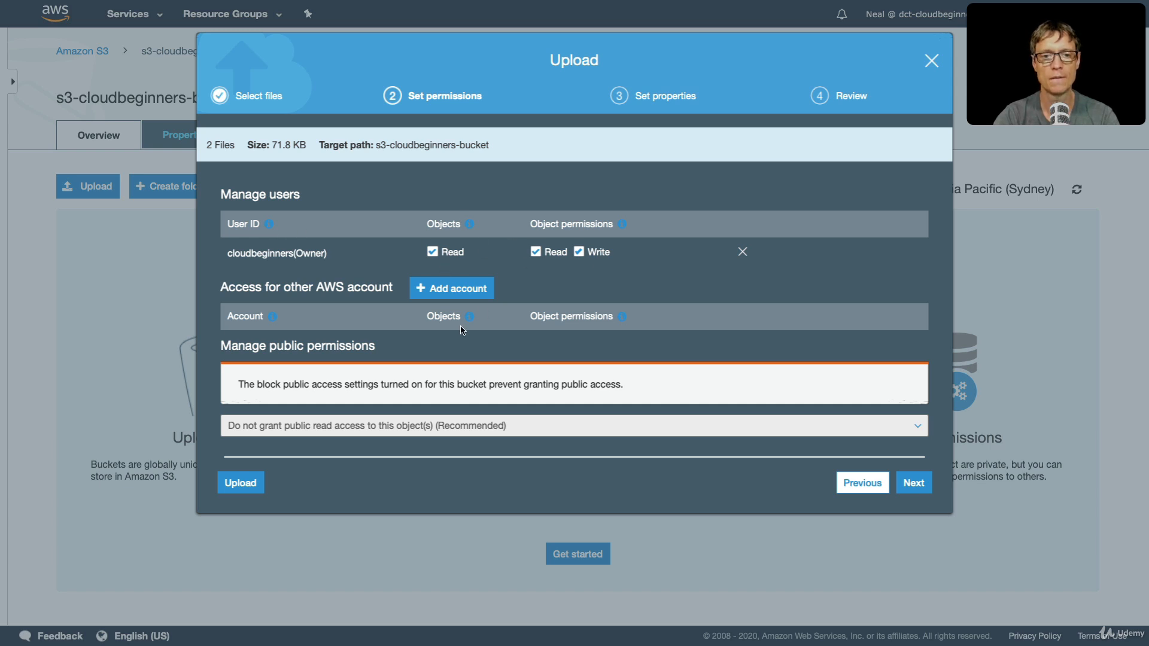
click(913, 483)
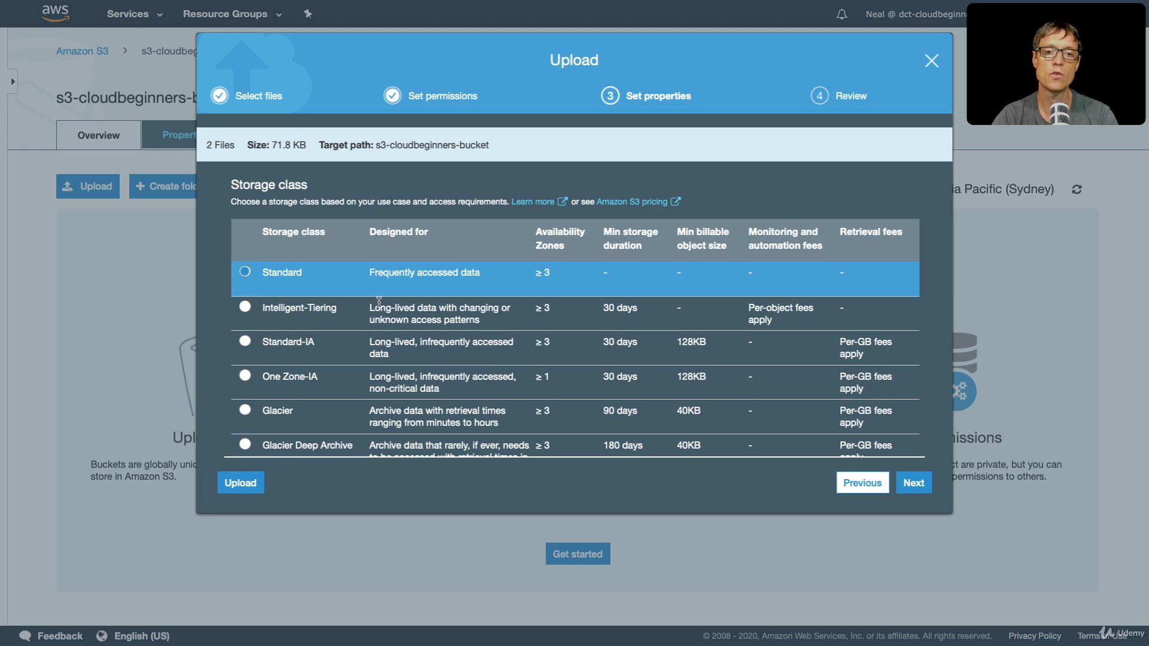
scroll(379, 306, down, 3)
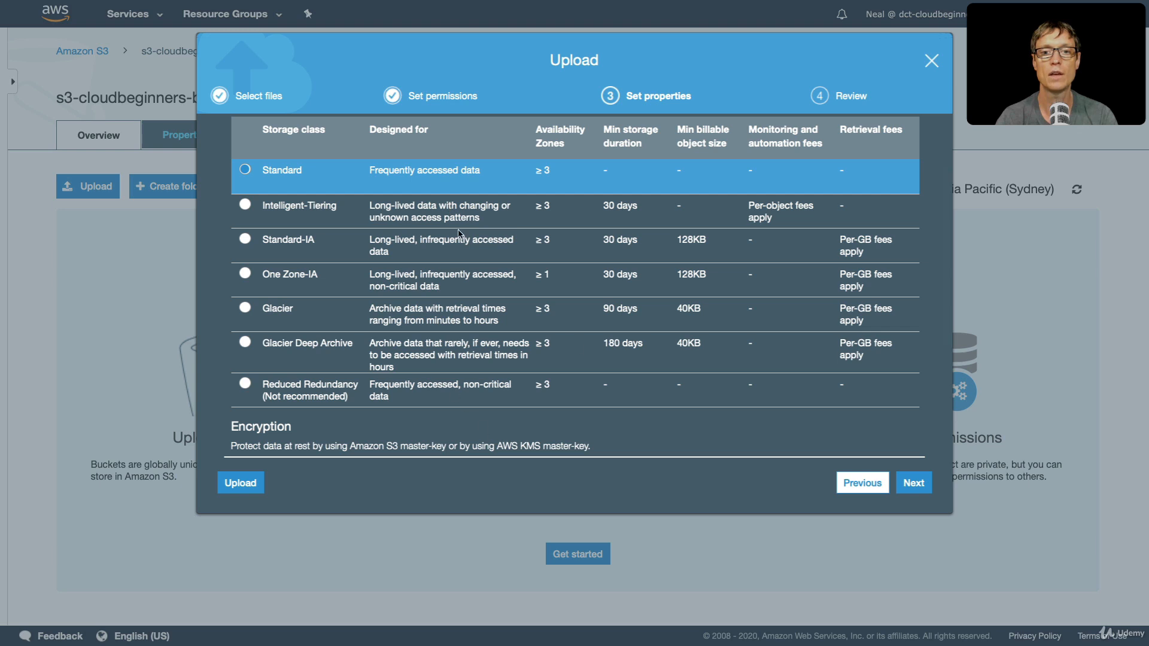
click(906, 487)
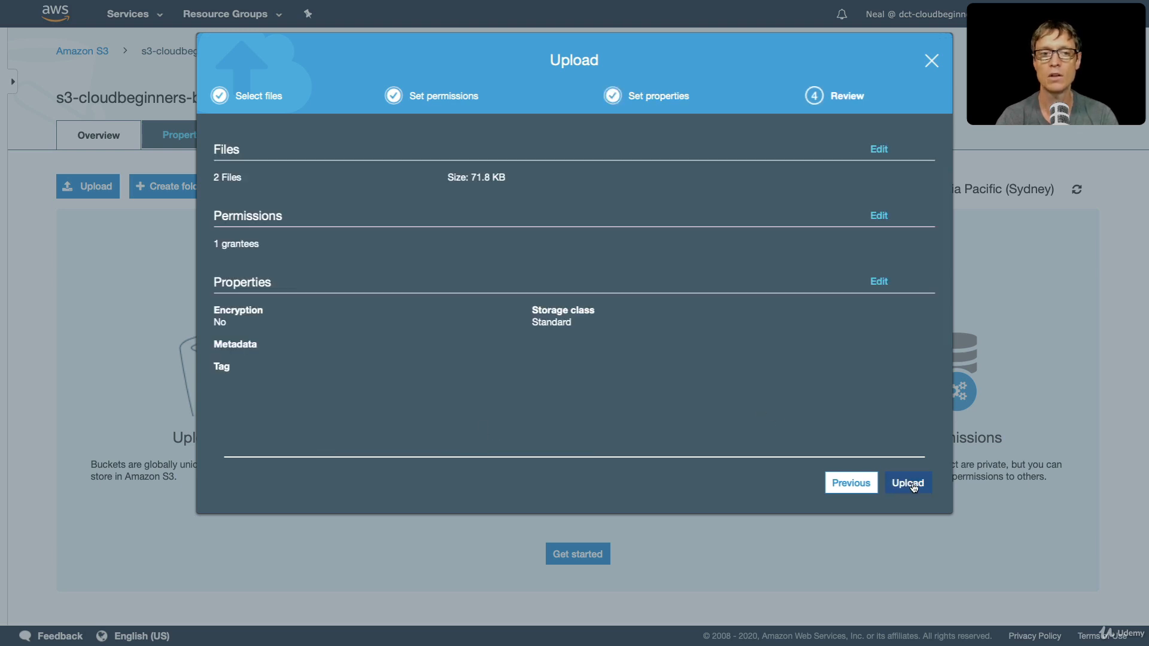
click(905, 486)
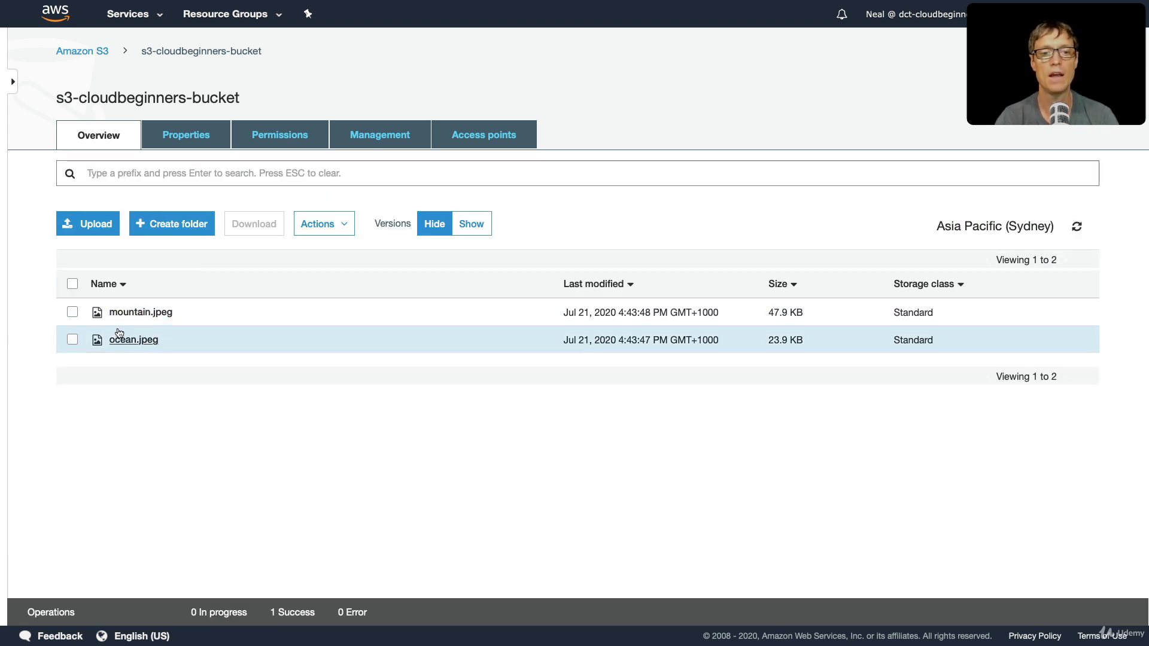
- Open the object URL of ocean.jpeg in a new browser tab and examine the response
click(72, 340)
click(132, 340)
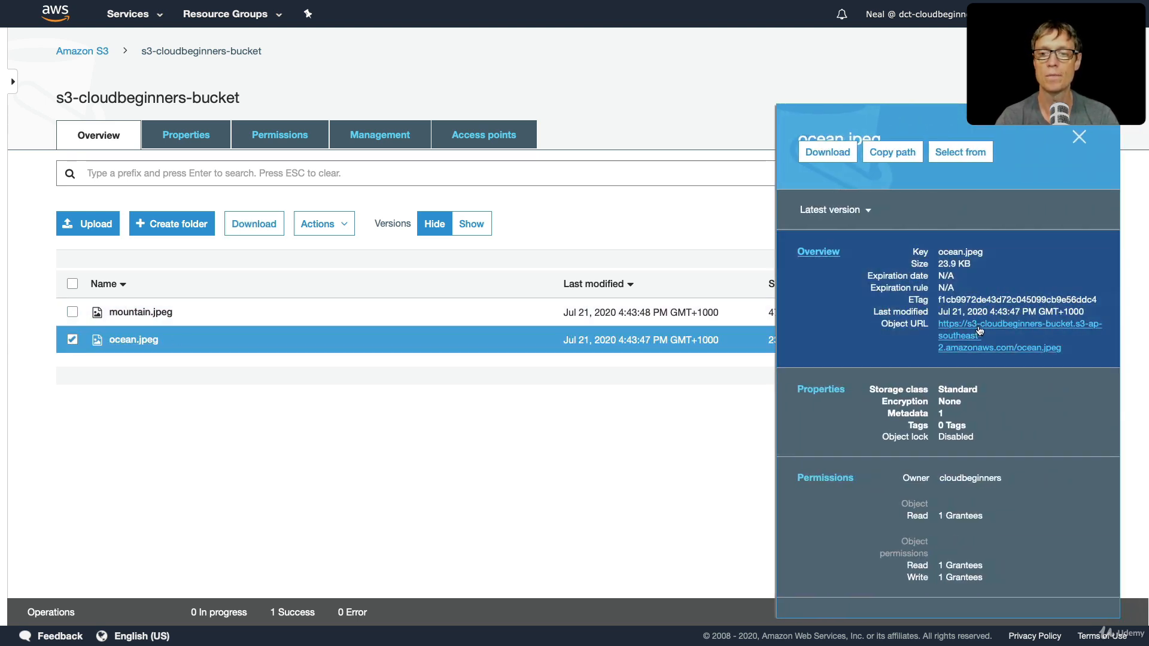
right_click(980, 329)
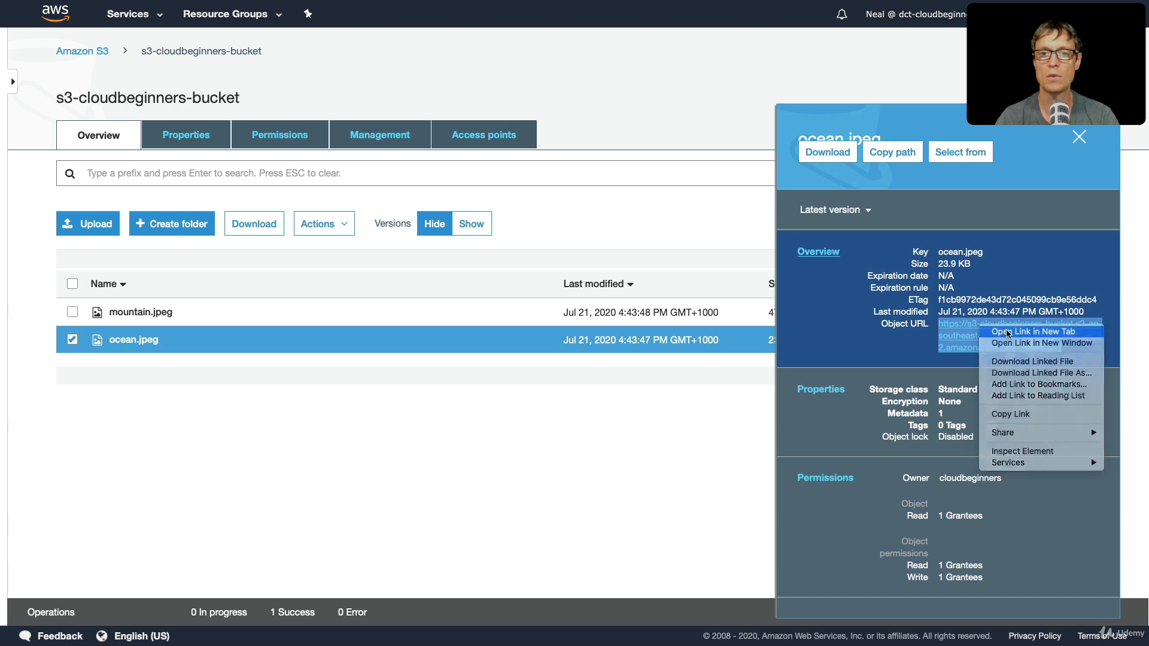
click(1008, 333)
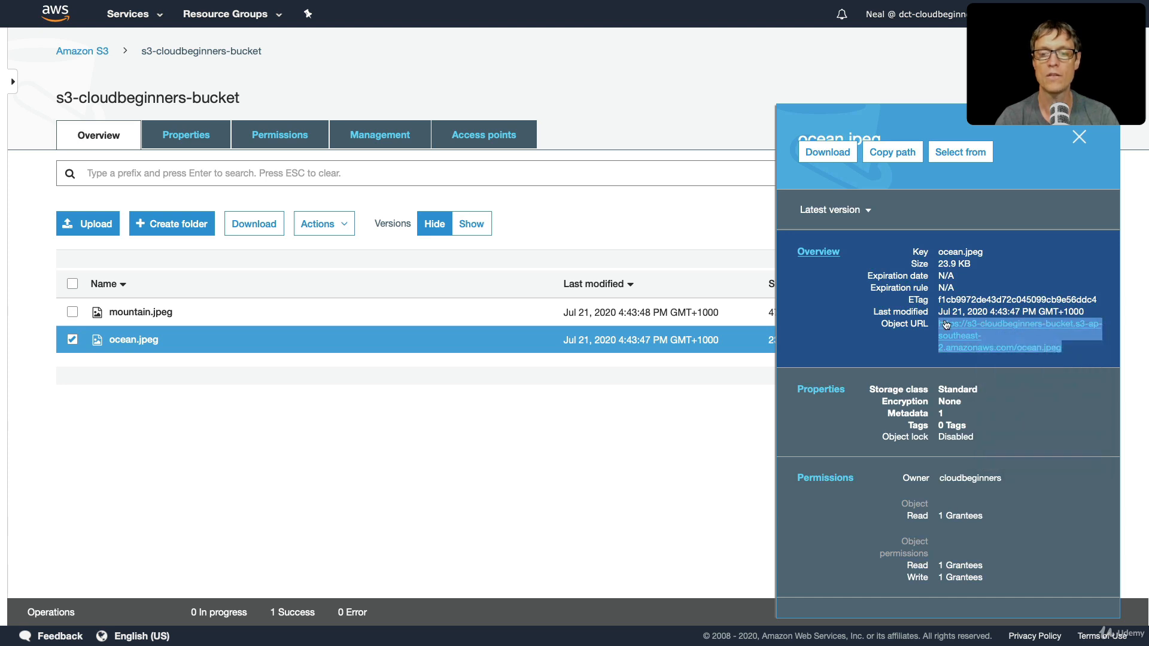
mouse_move(859, 8)
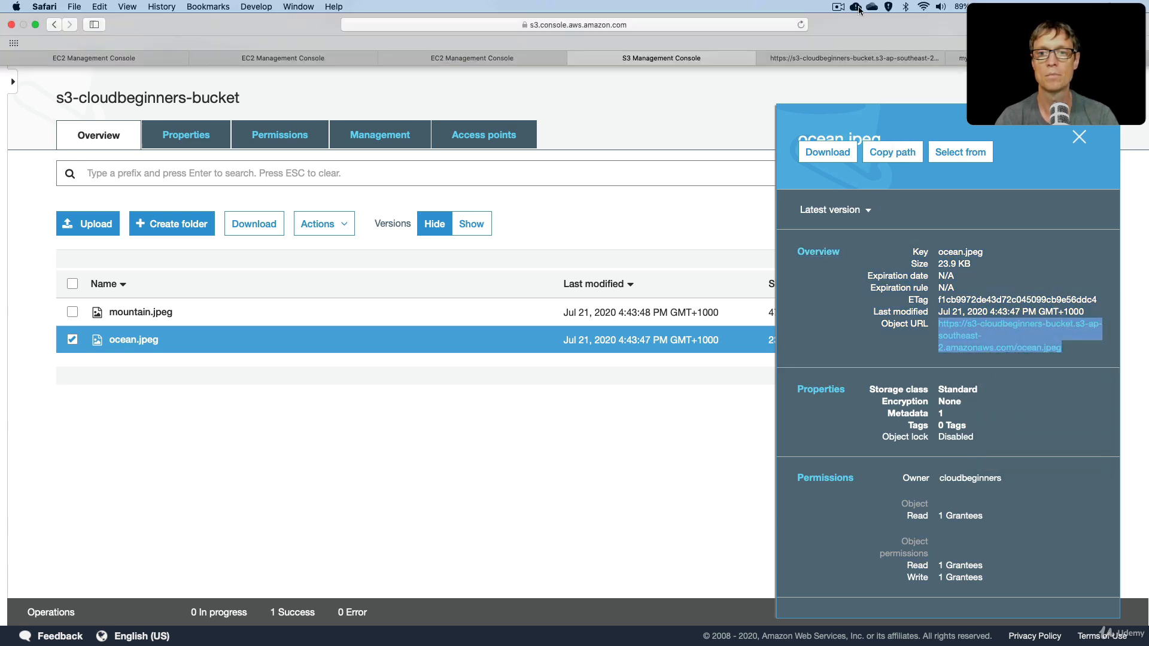
click(831, 58)
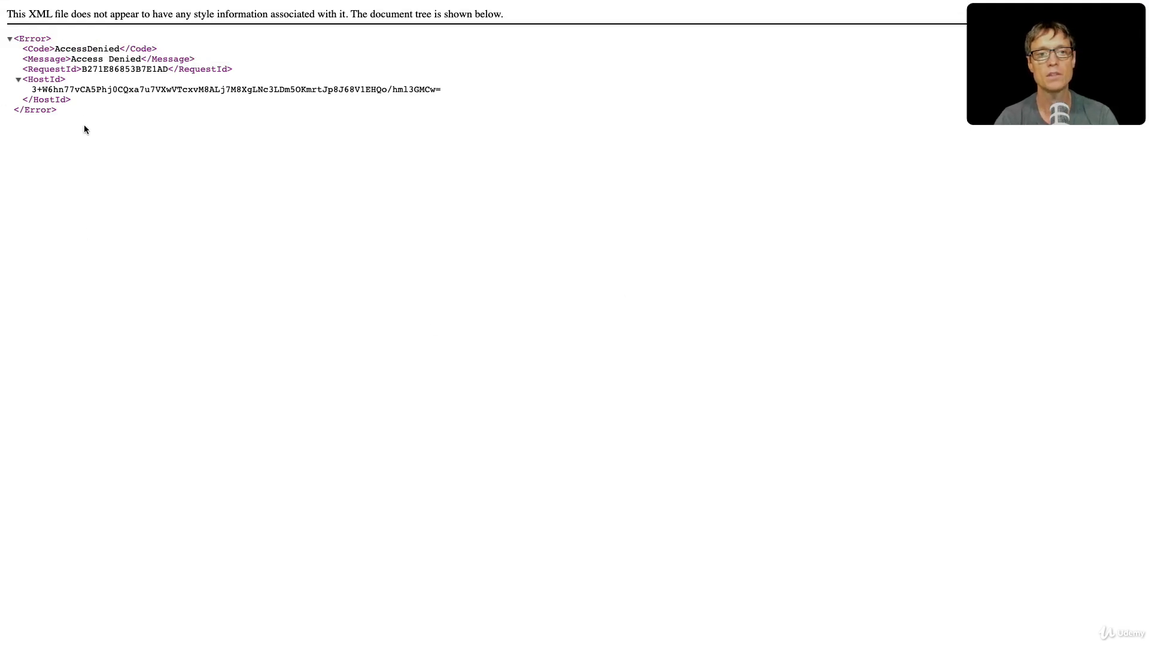
drag(91, 119, 1, 40)
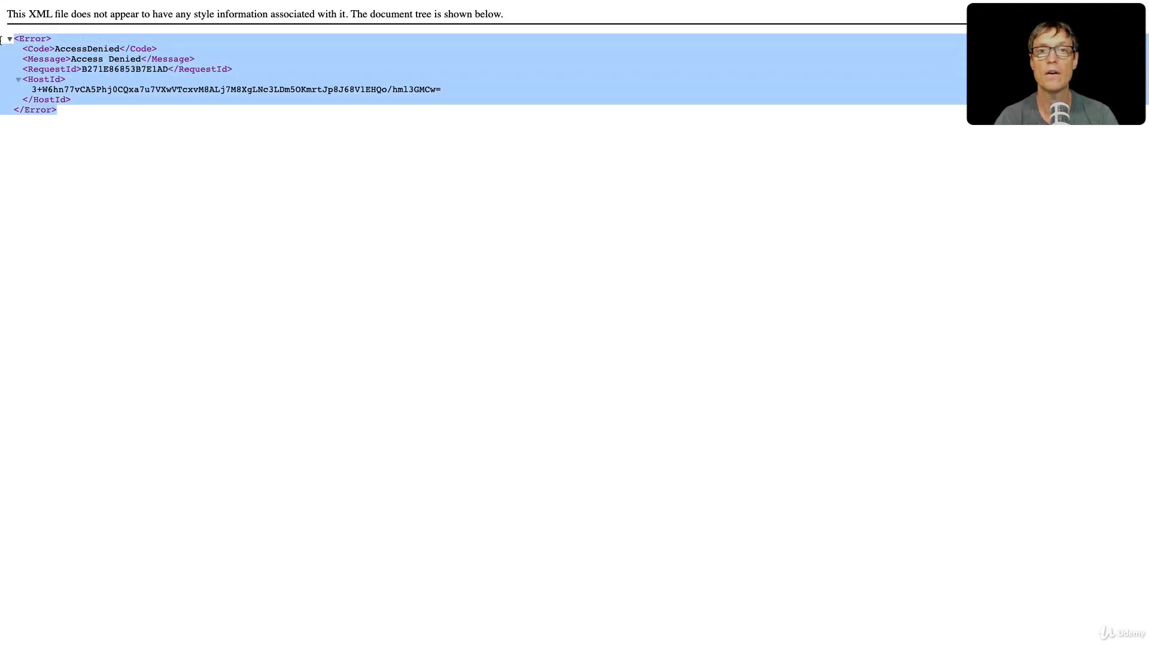
click(142, 159)
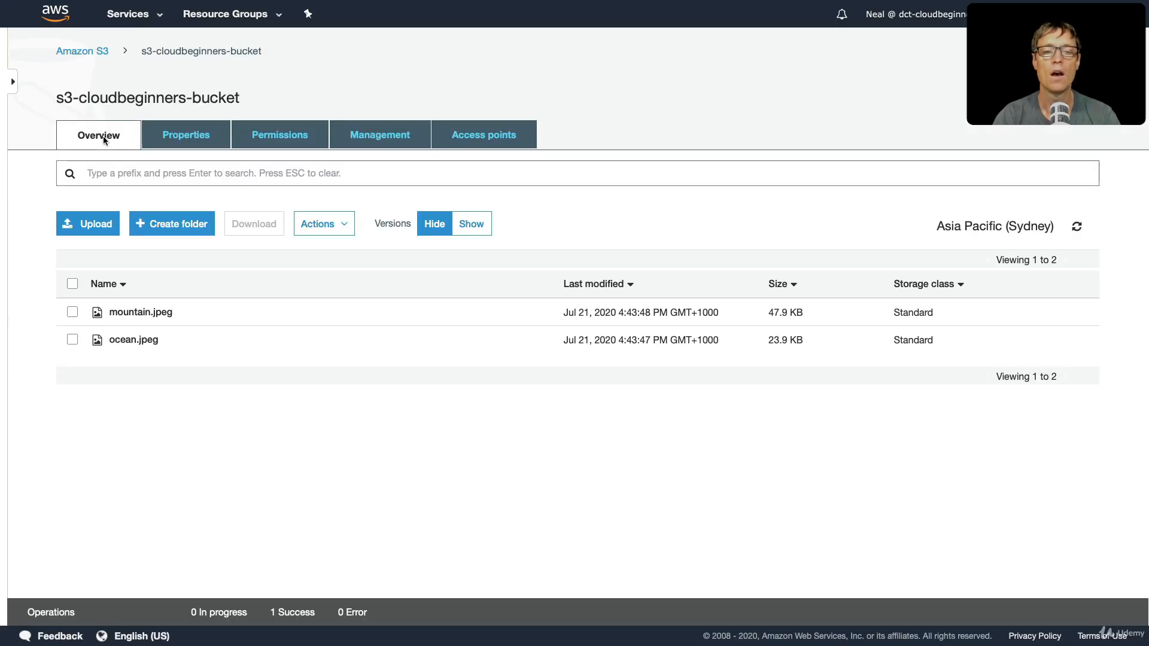
- Turn off Block all public access in the bucket's permissions, save, and enter "confirm" to apply the change
click(294, 137)
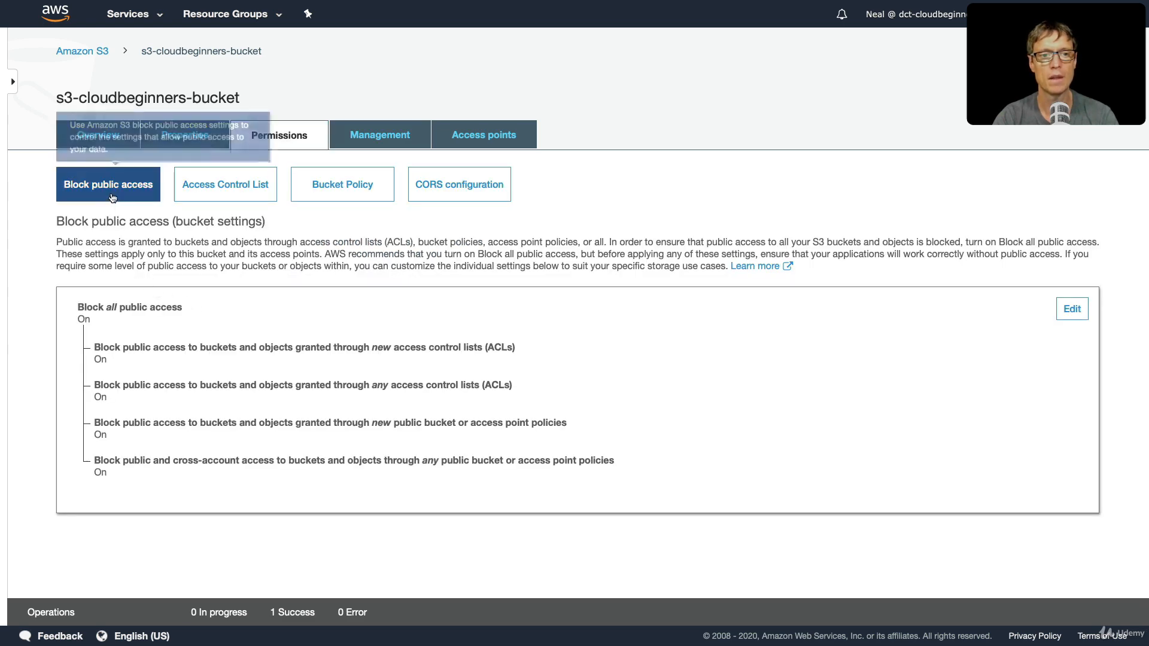
click(1069, 311)
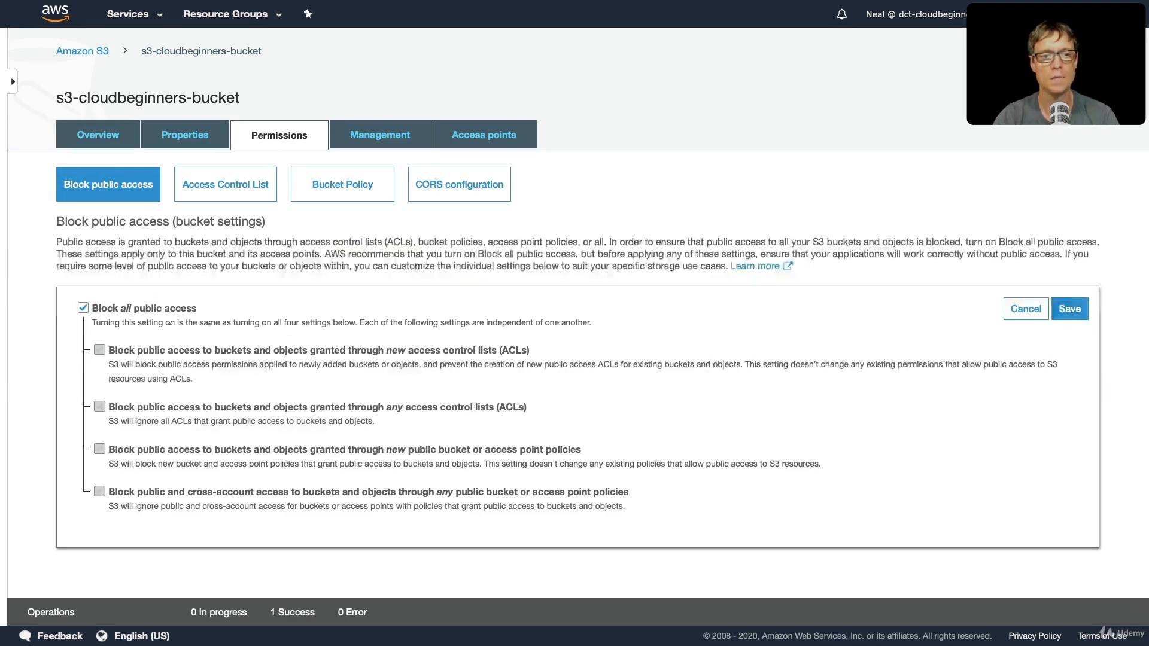
click(85, 311)
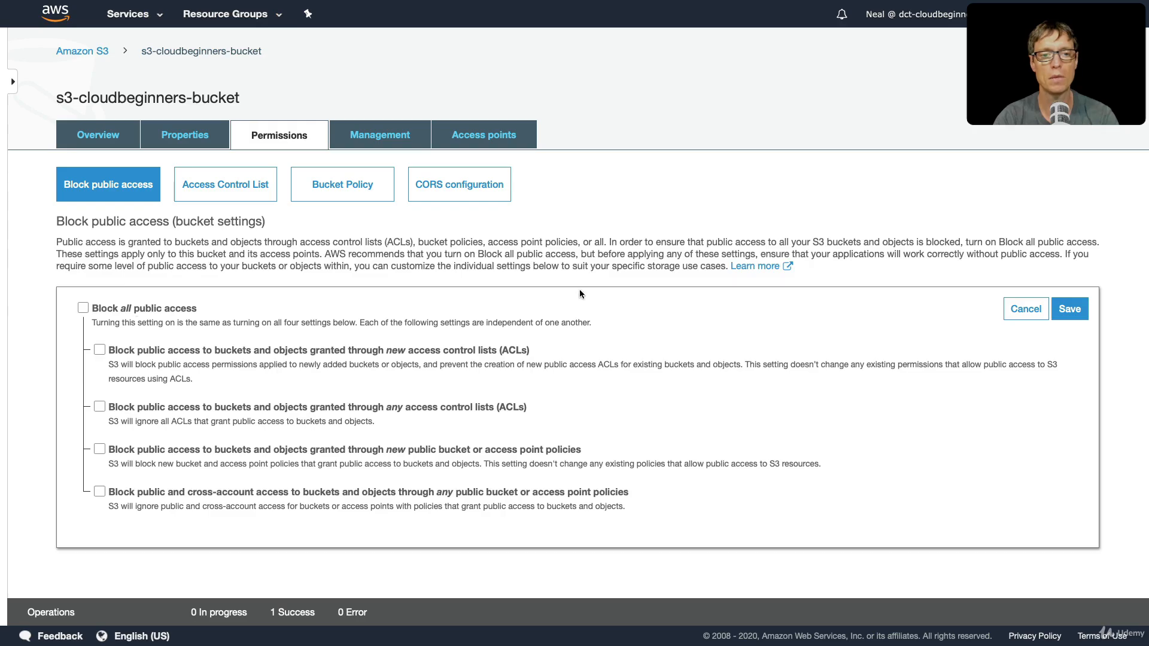
click(1069, 312)
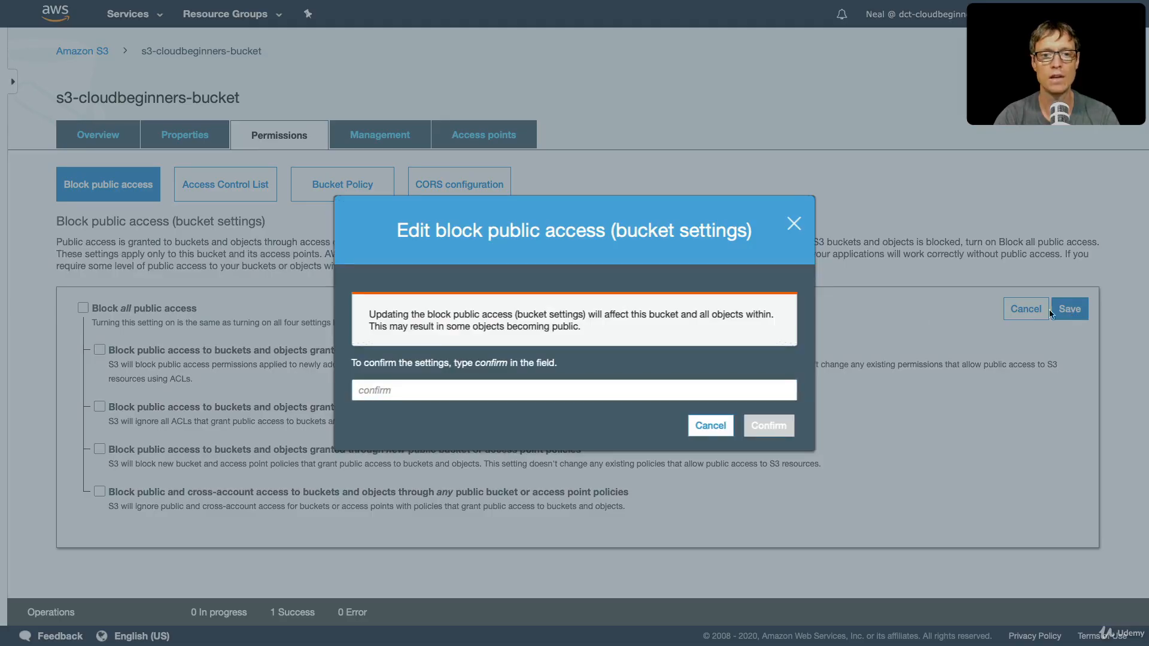
click(409, 391)
text(conf)
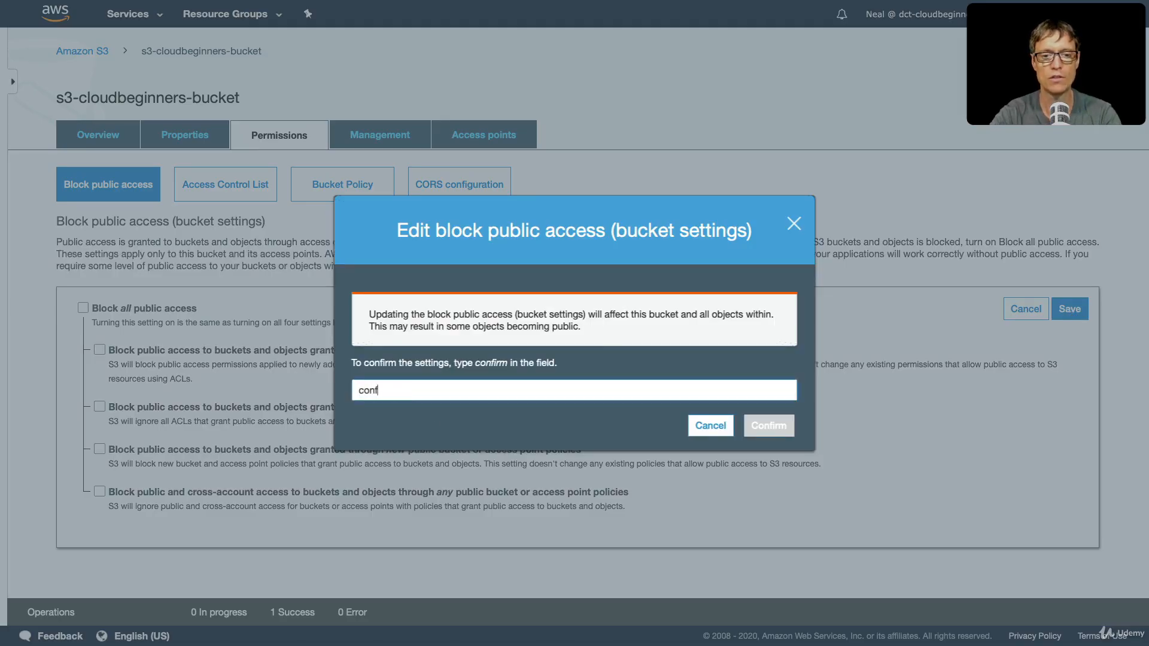
text(irm)
key(Return)
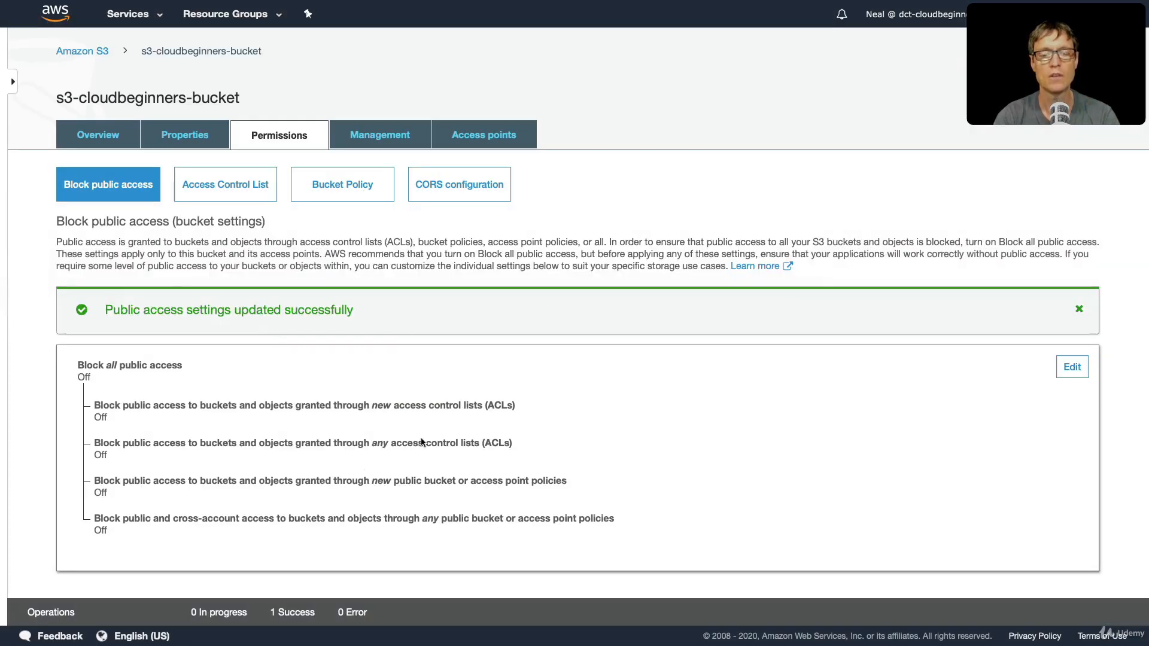
- Copy the entire policy from bucket-policy-public.json in Visual Studio Code into the bucket policy editor of s3-cloudbeginners-bucket
click(343, 183)
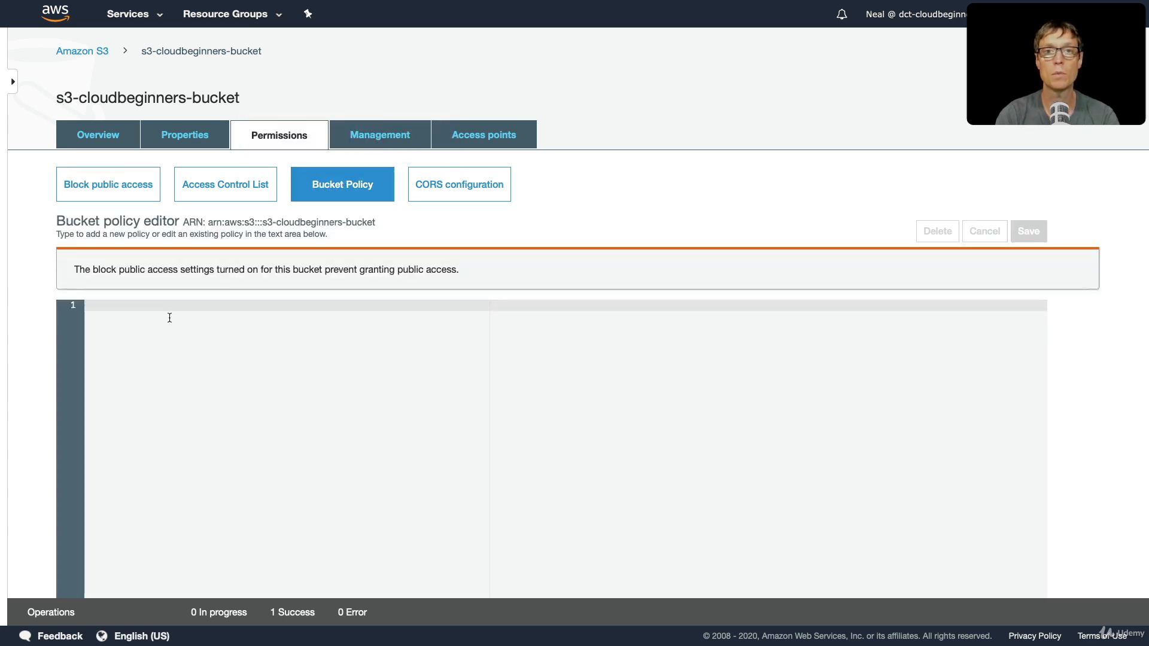
click(188, 319)
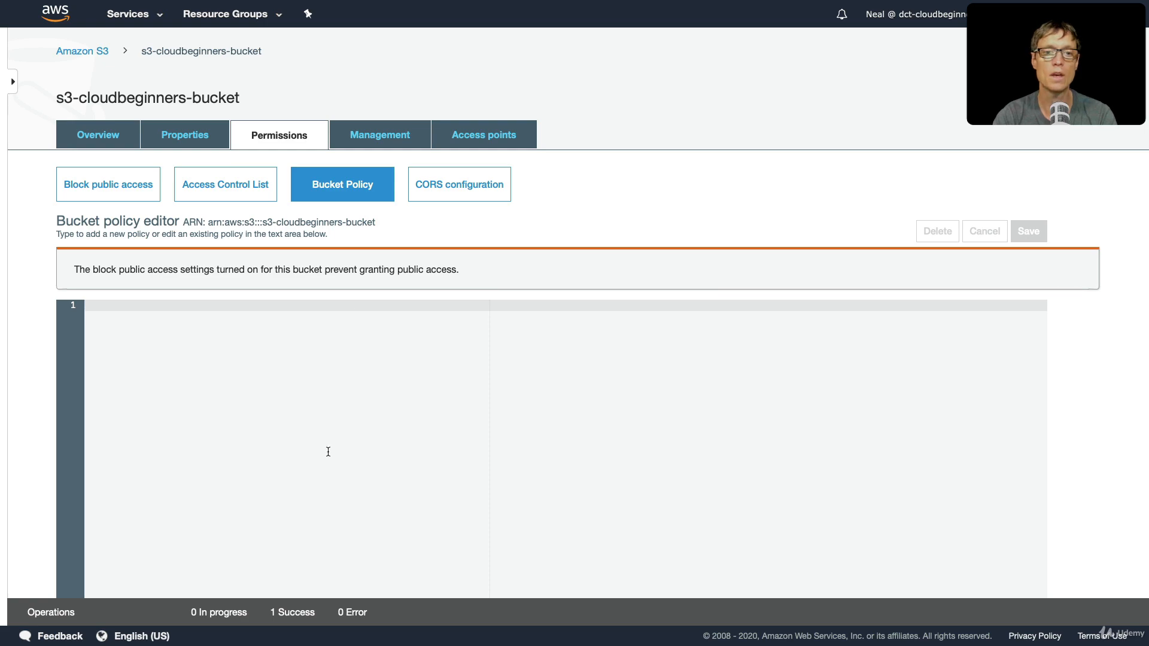
key(super+Tab)
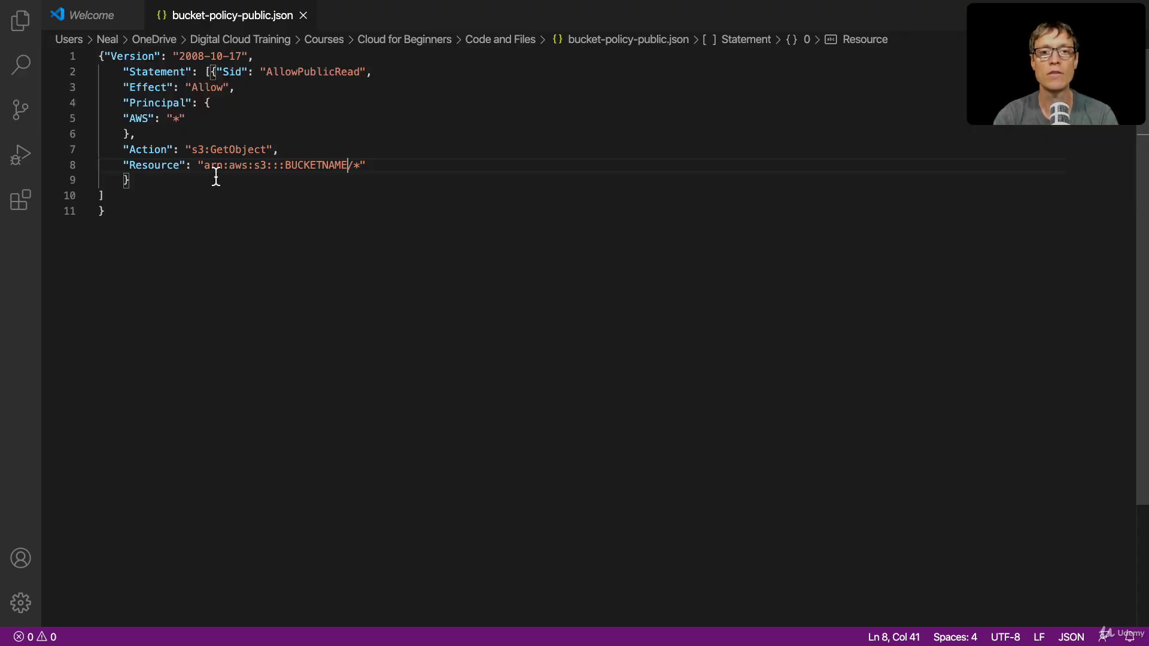
click(301, 212)
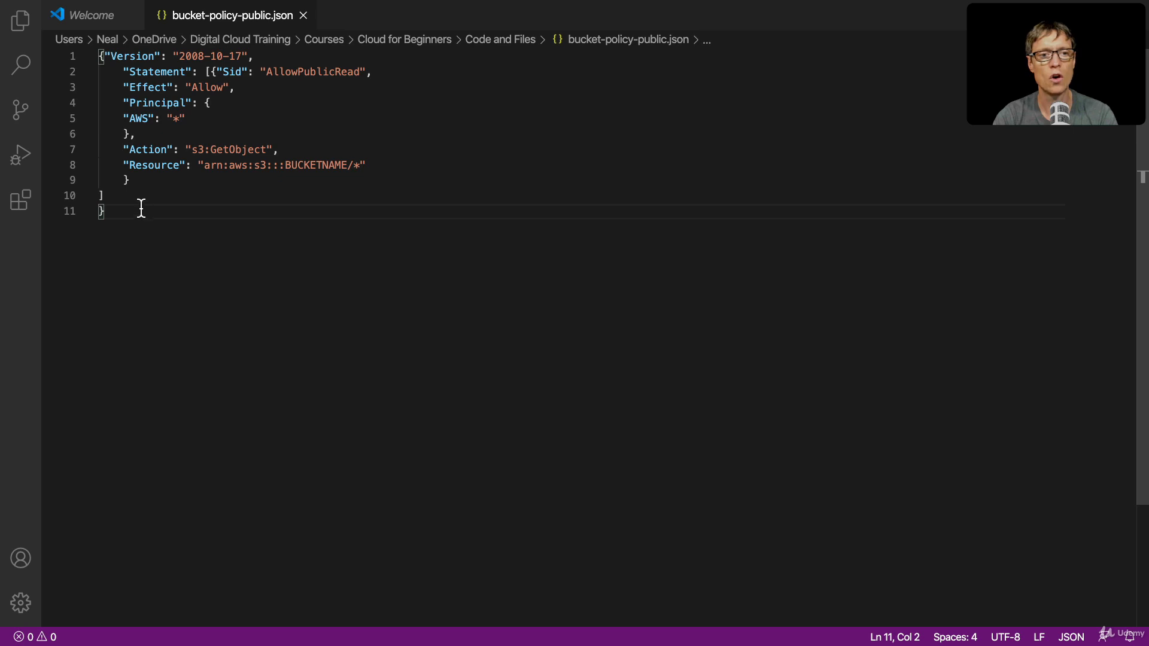
drag(138, 207, 98, 87)
drag(120, 223, 87, 57)
key(super+c)
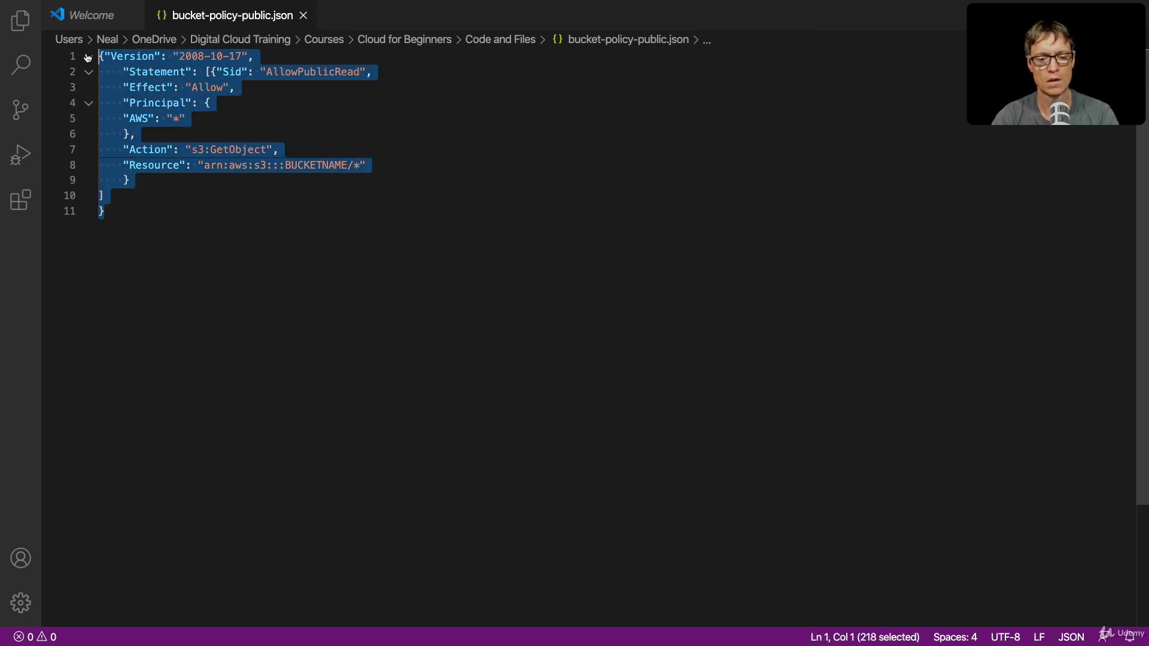
key(ctrl+Left)
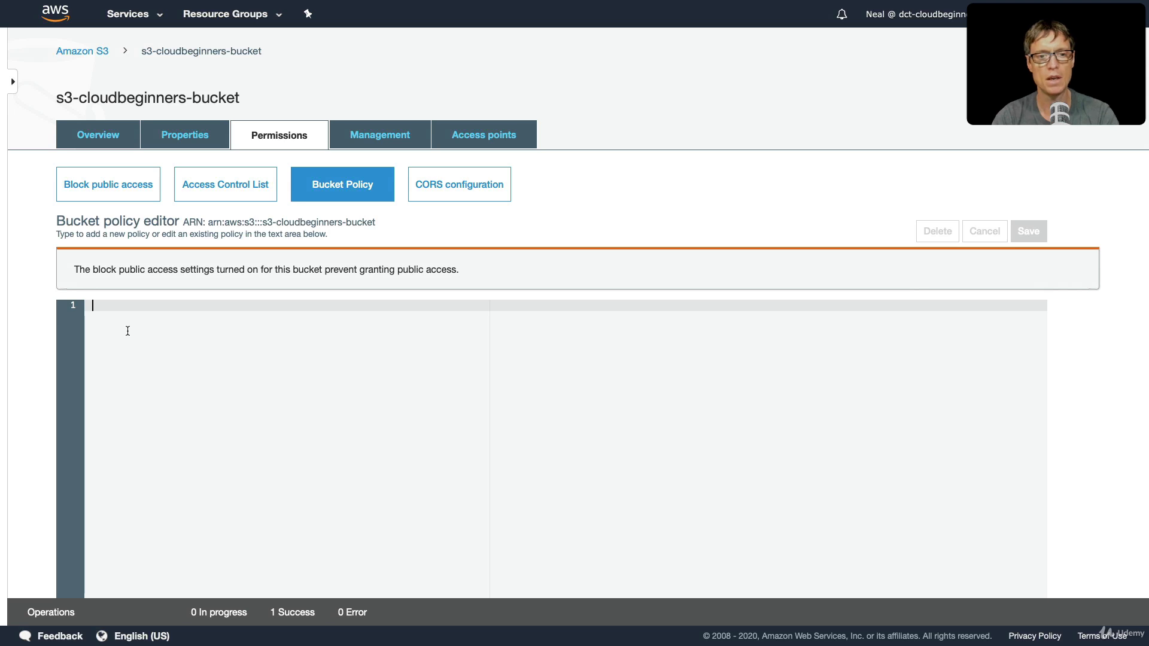
key(super+v)
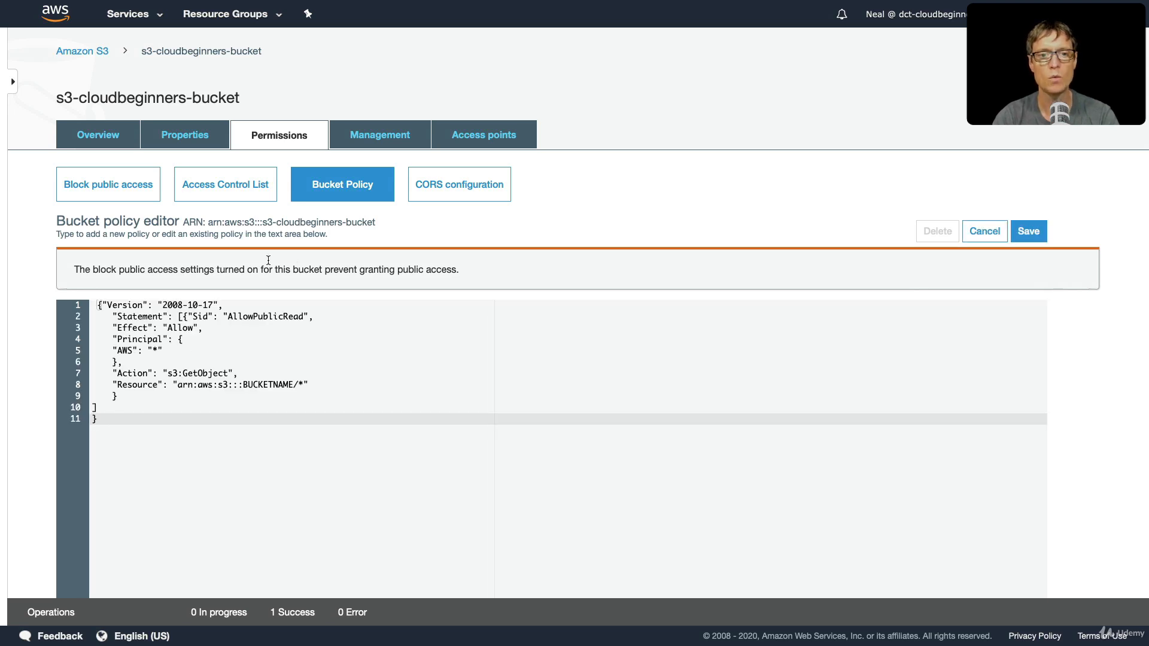
- Replace the BUCKETNAME placeholder in the policy's Resource ARN with s3-cloudbeginners-bucket, copied from the bucket ARN
scroll(272, 251, down, 1)
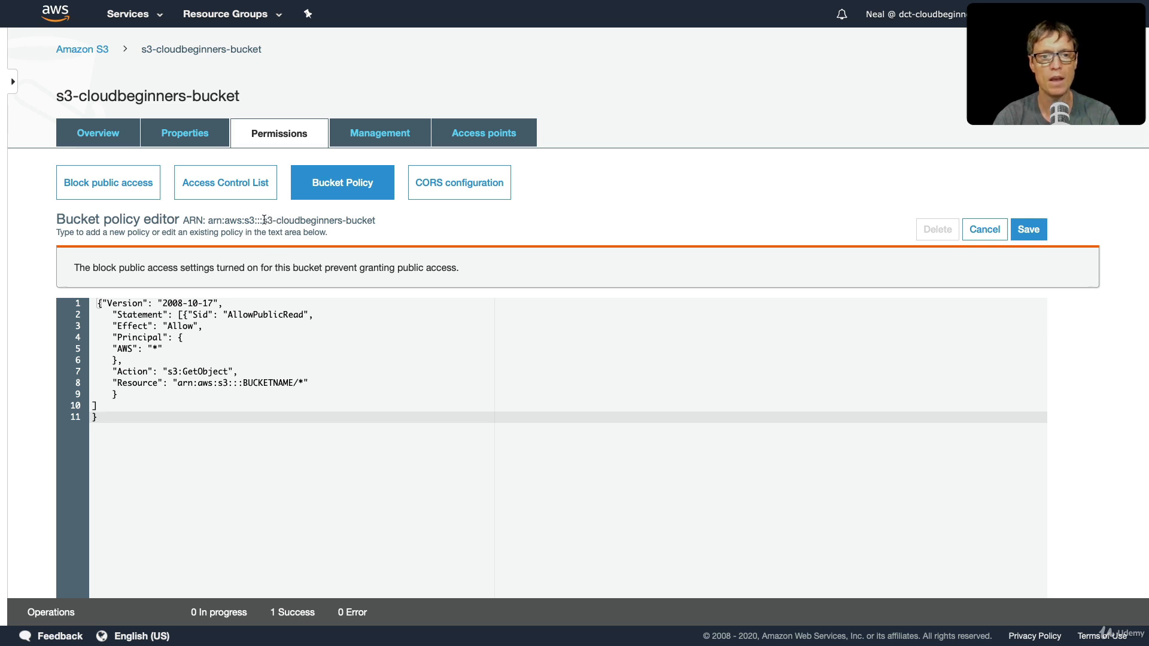
drag(264, 220, 377, 220)
key(super+c)
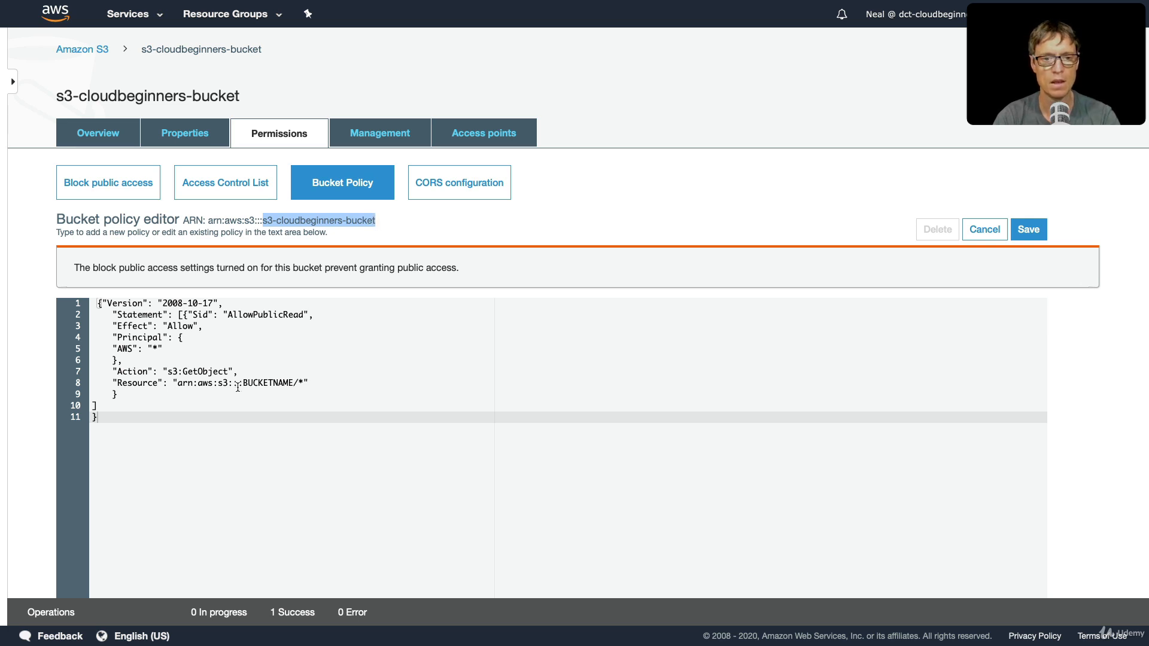
drag(243, 382, 293, 382)
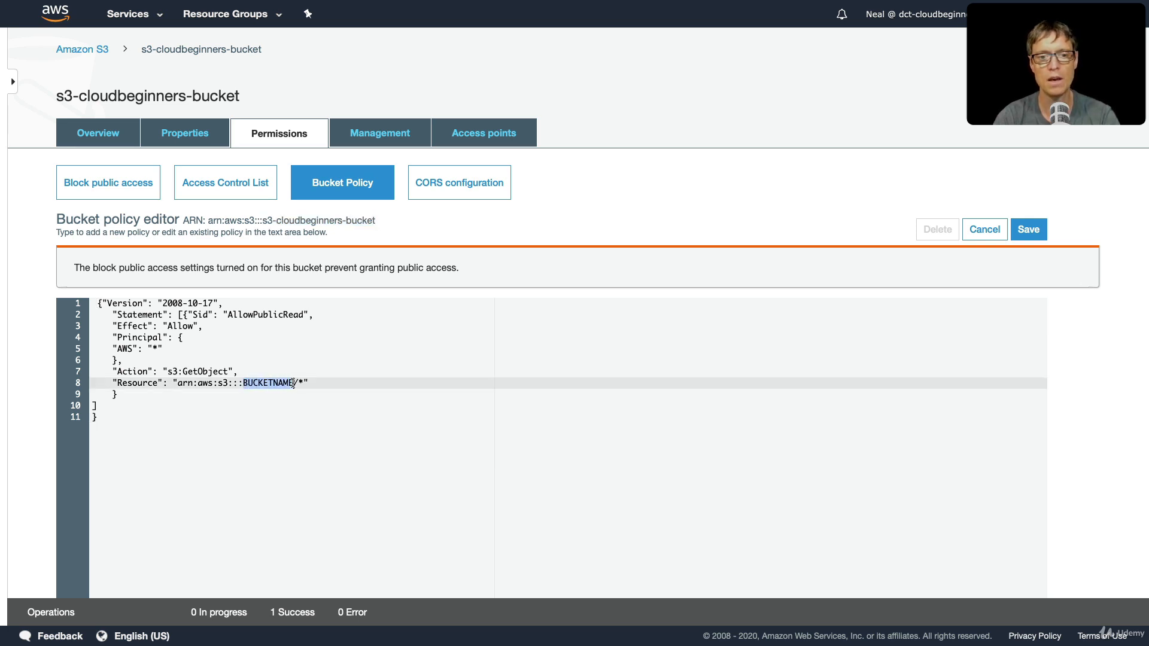
key(super+v)
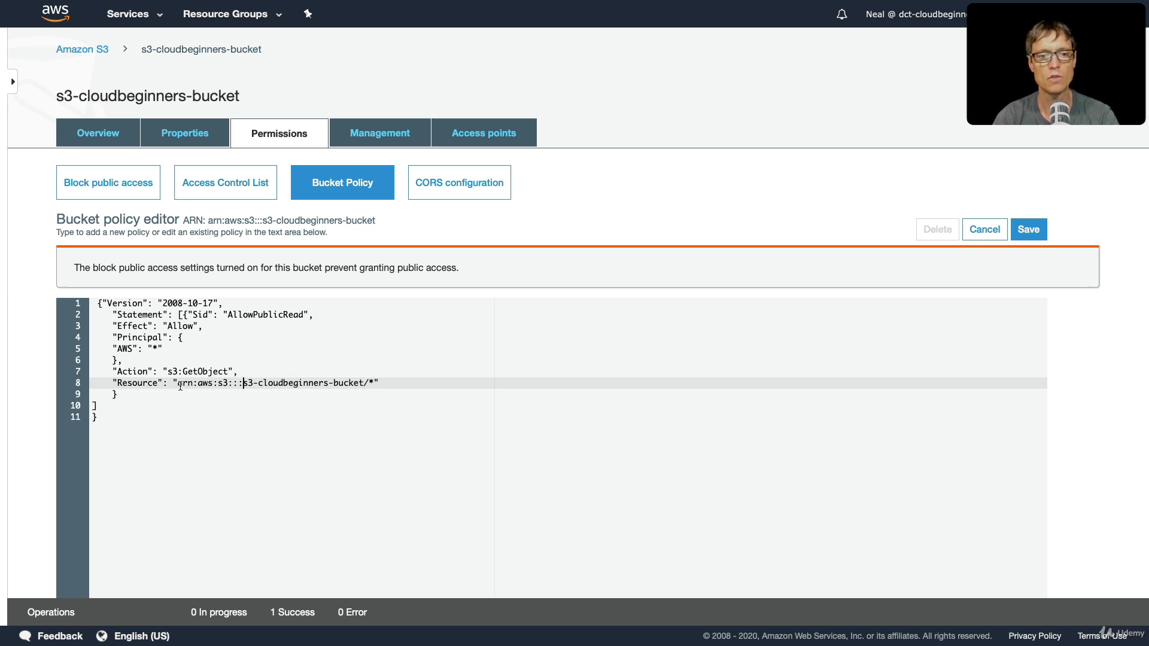
- Save the bucket policy and reload the ocean.jpeg object URL in its browser tab to test public access
drag(178, 384, 243, 385)
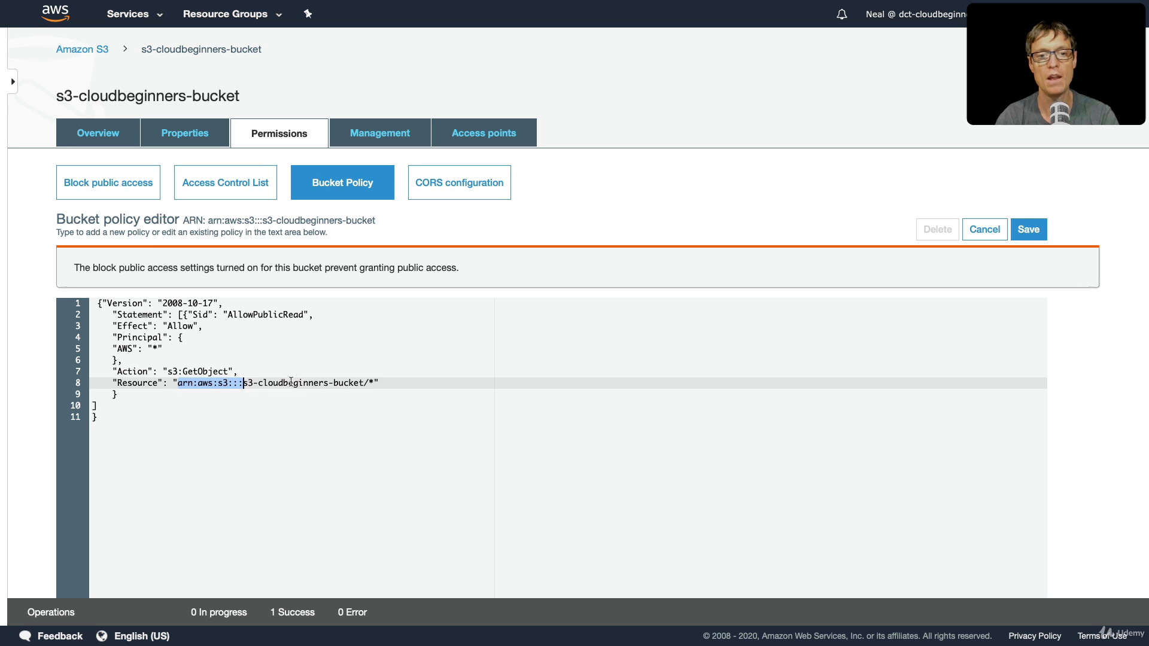
click(1014, 229)
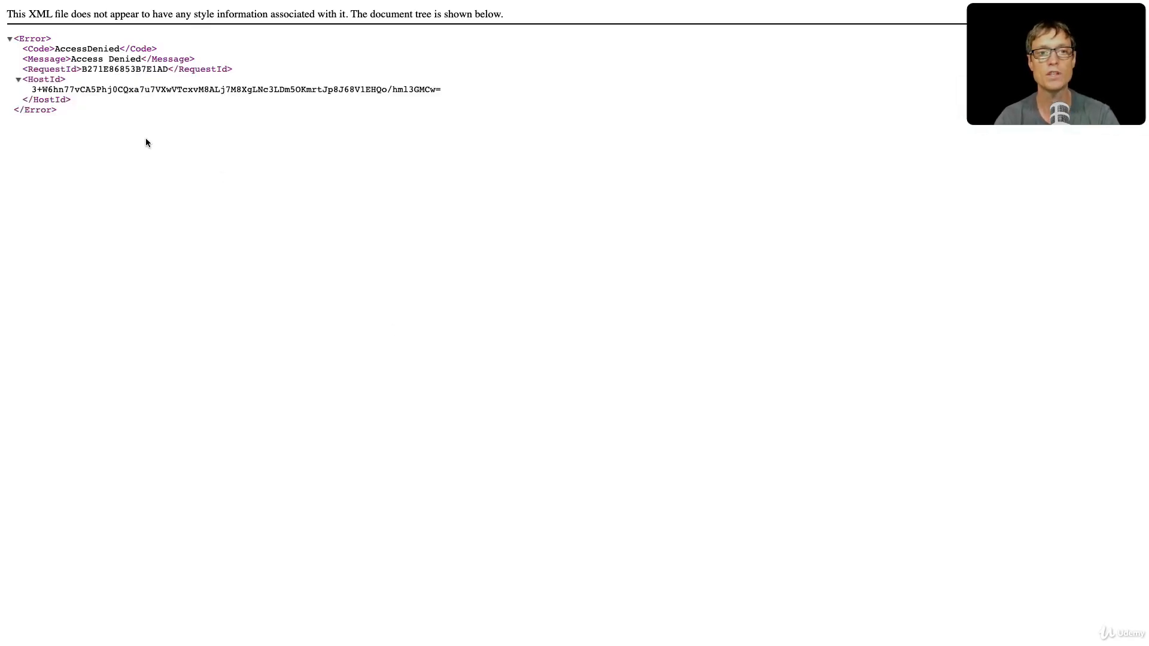
key(super+r)
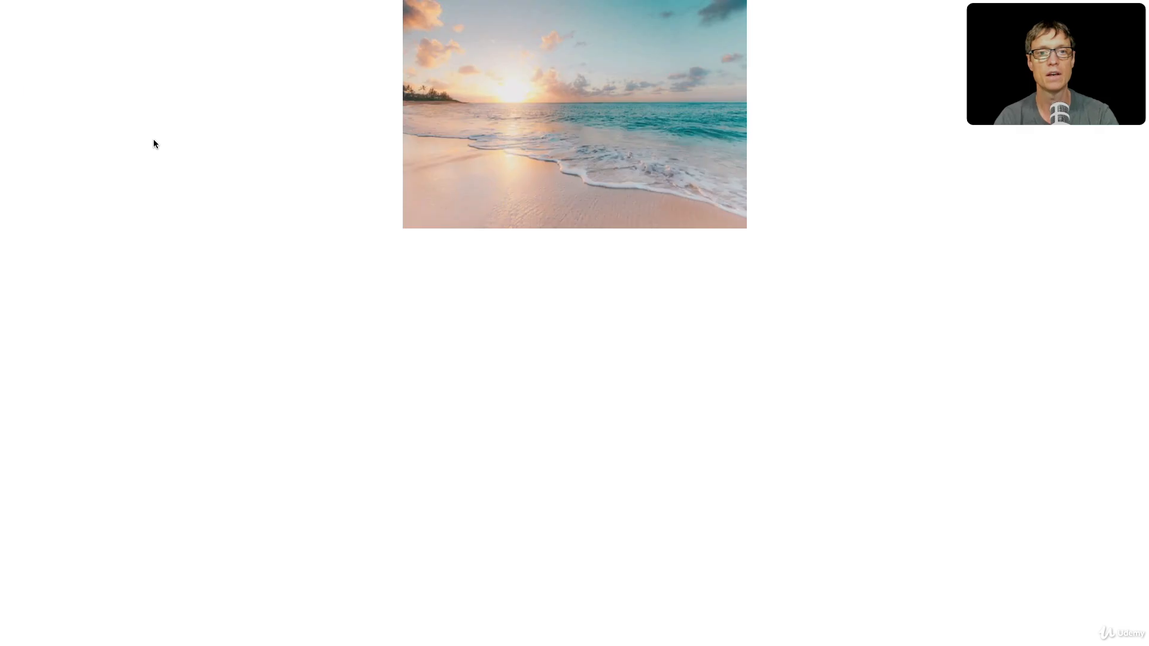